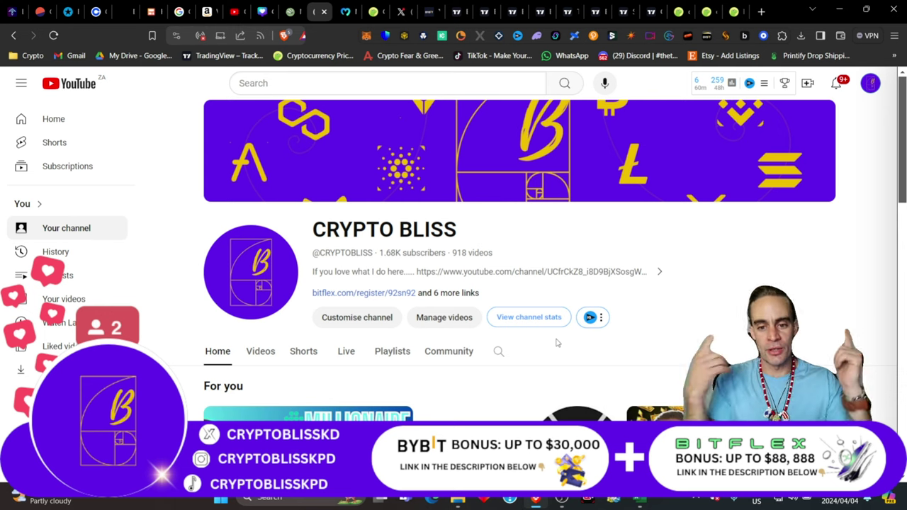
Step: Show the CRYPTO BLISS channel's videos and look over the latest uploads
click(264, 354)
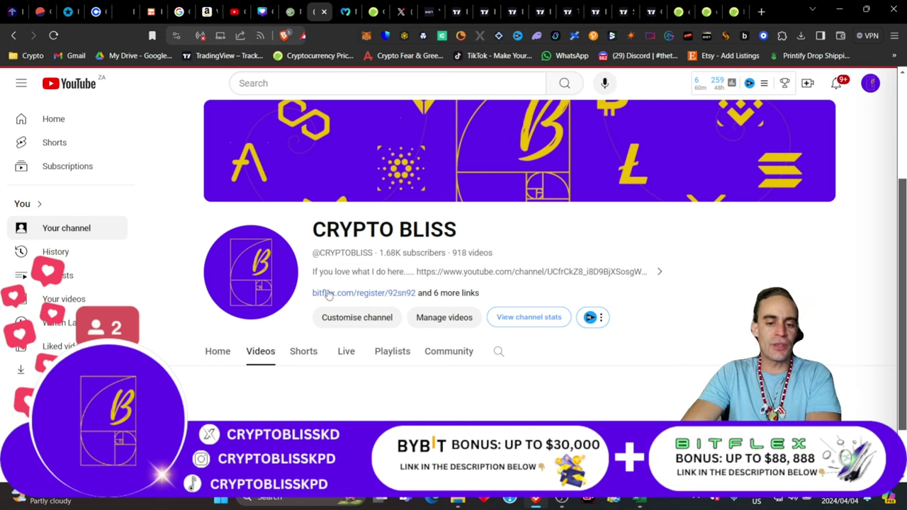
scroll(326, 296, down, 3)
scroll(341, 305, up, 3)
scroll(361, 322, down, 1)
scroll(361, 323, down, 2)
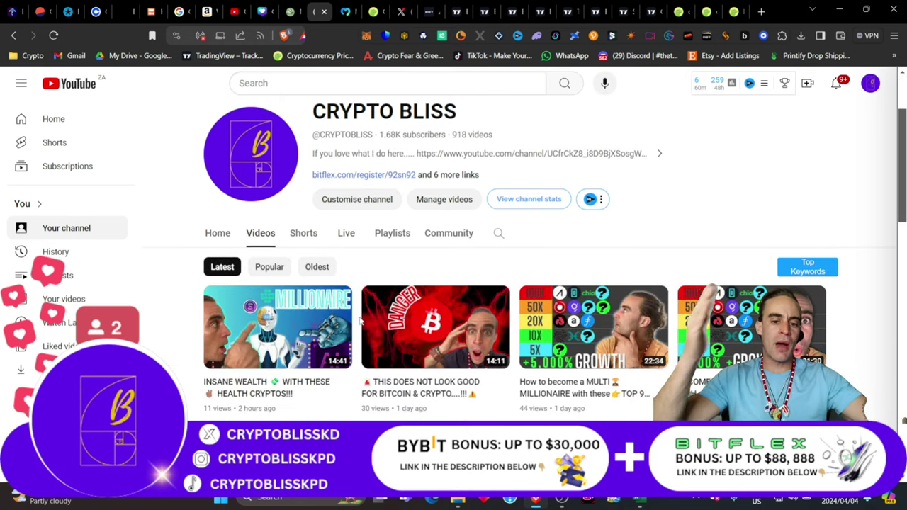
scroll(360, 321, down, 1)
mouse_move(216, 252)
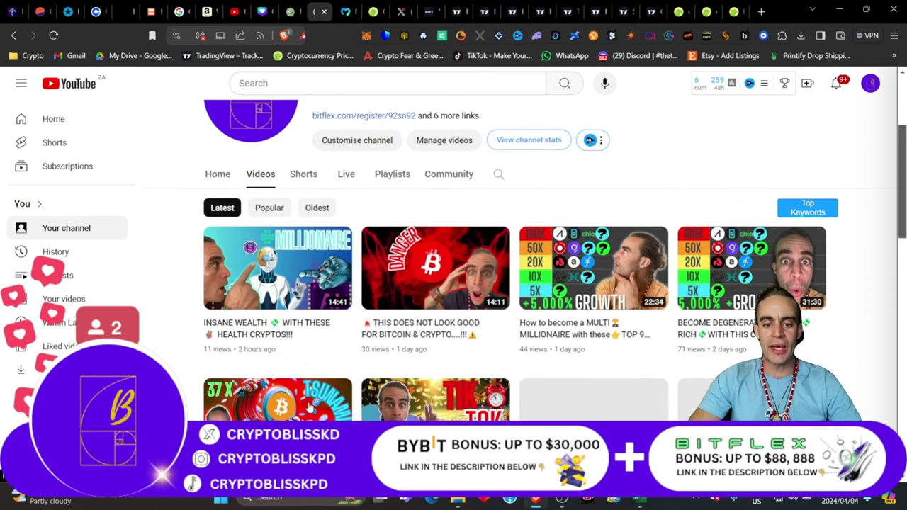
mouse_move(431, 291)
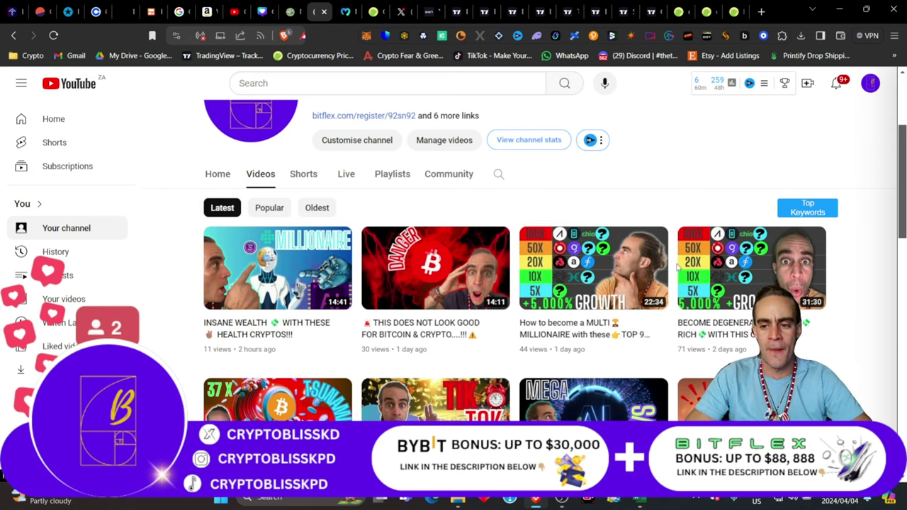
scroll(673, 224, down, 2)
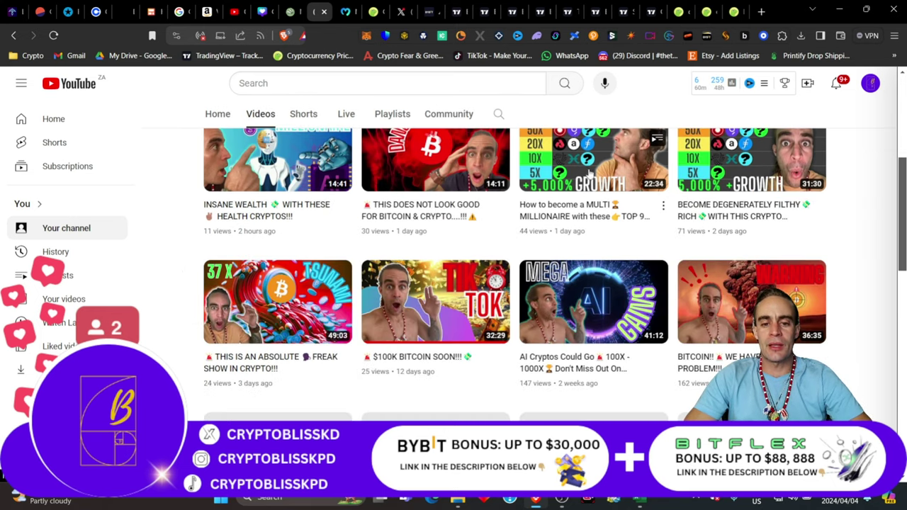
scroll(539, 254, up, 2)
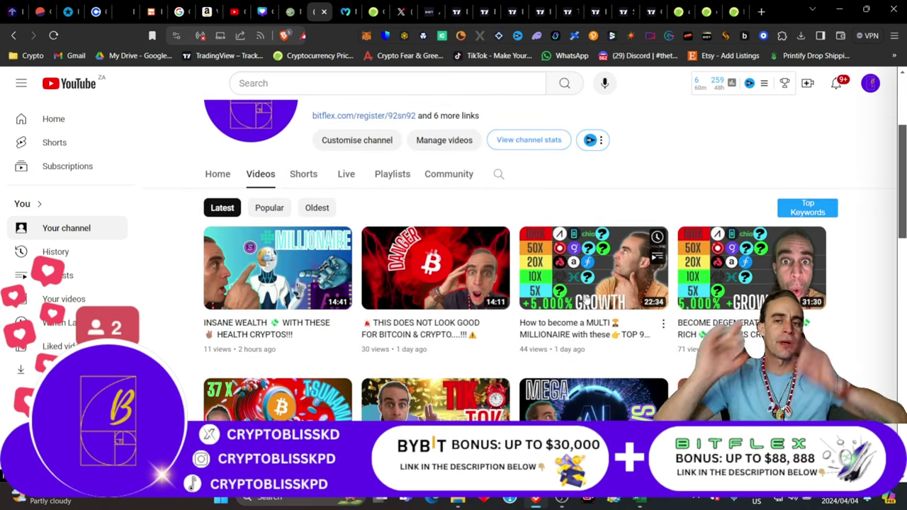
scroll(525, 121, up, 3)
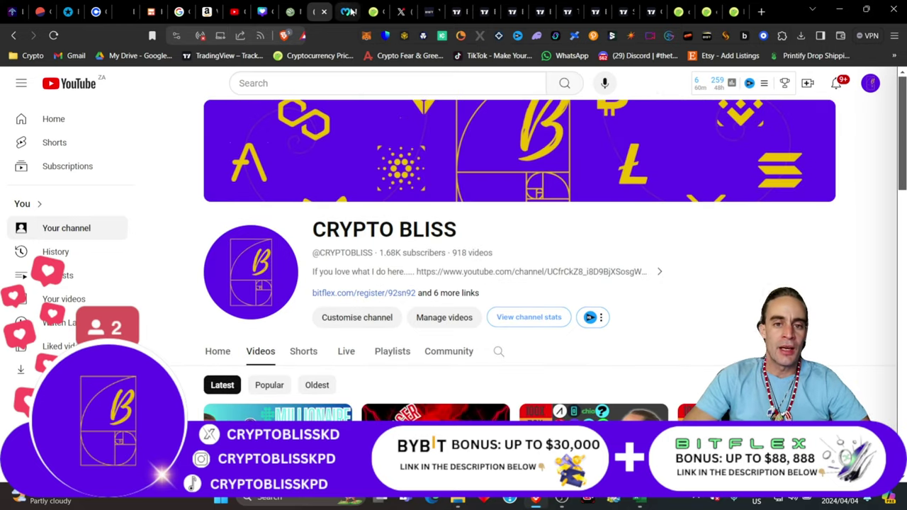
Step: Switch to the channel owner's X profile and look through the recent posts
click(399, 13)
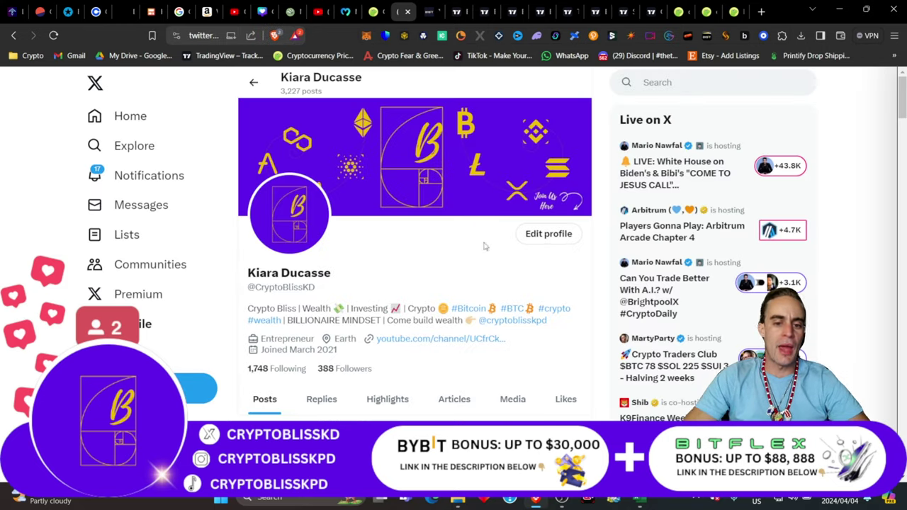
scroll(357, 252, down, 4)
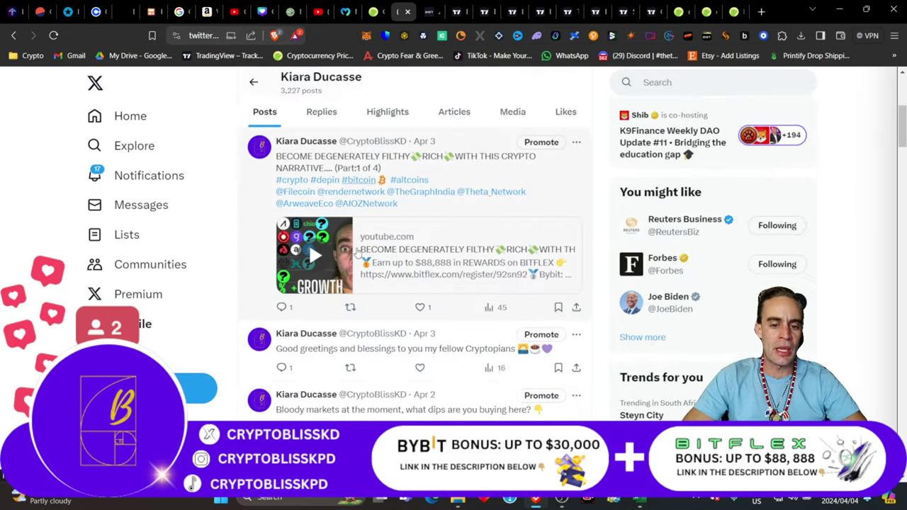
scroll(357, 251, up, 4)
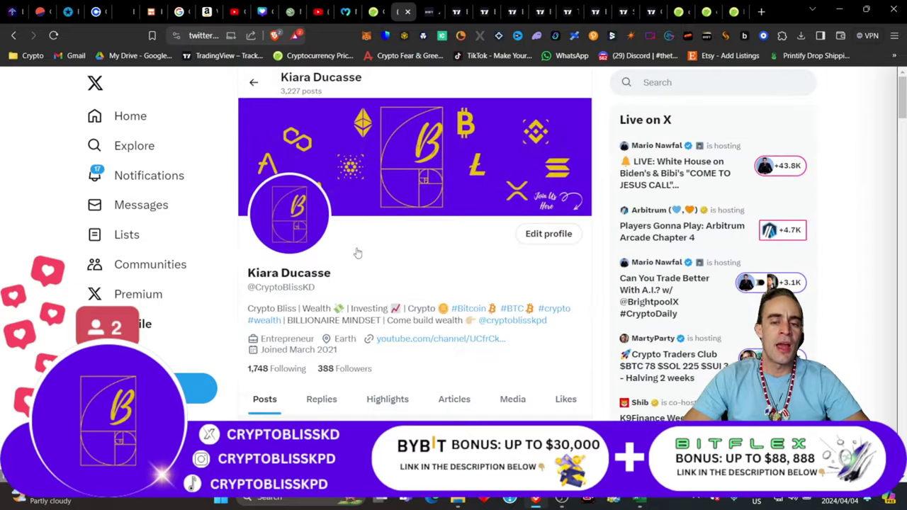
Step: View the 24-hour token bubble map on Moralis, then examine CoinGecko's global market cap and 24h trading volume figures
click(346, 12)
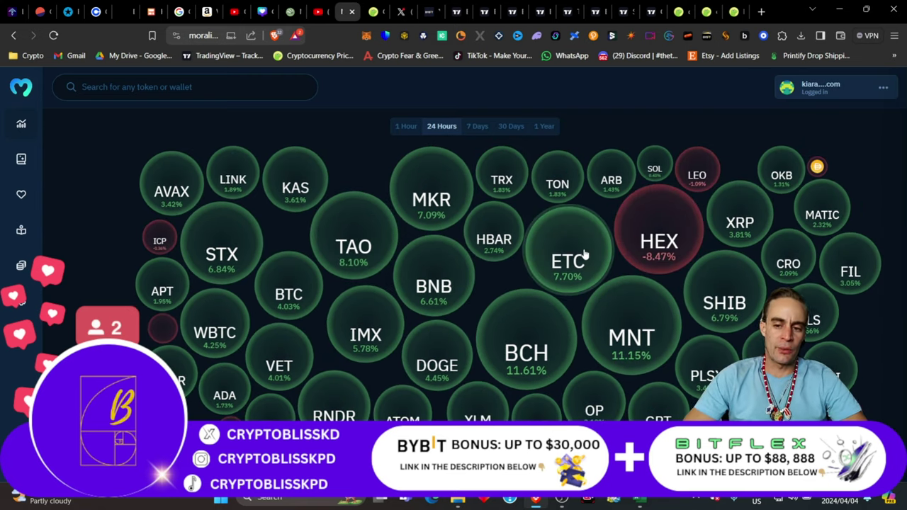
click(370, 11)
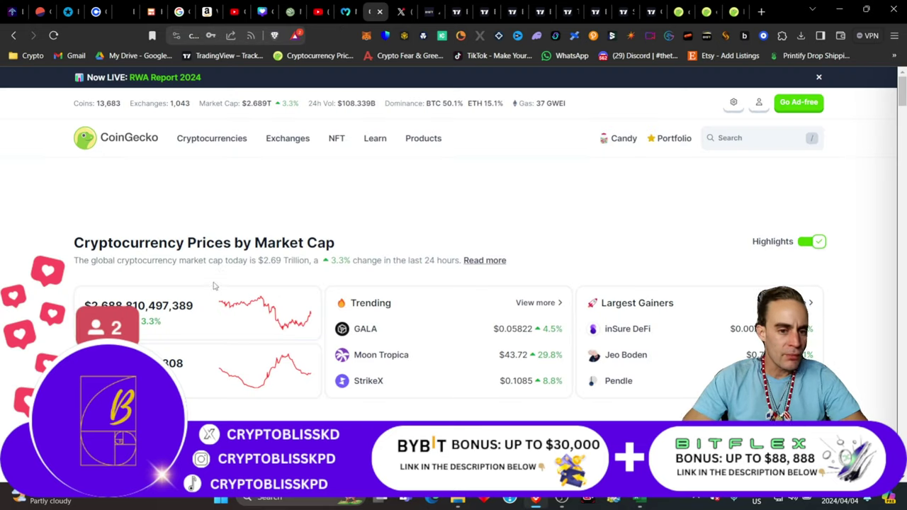
scroll(202, 265, down, 2)
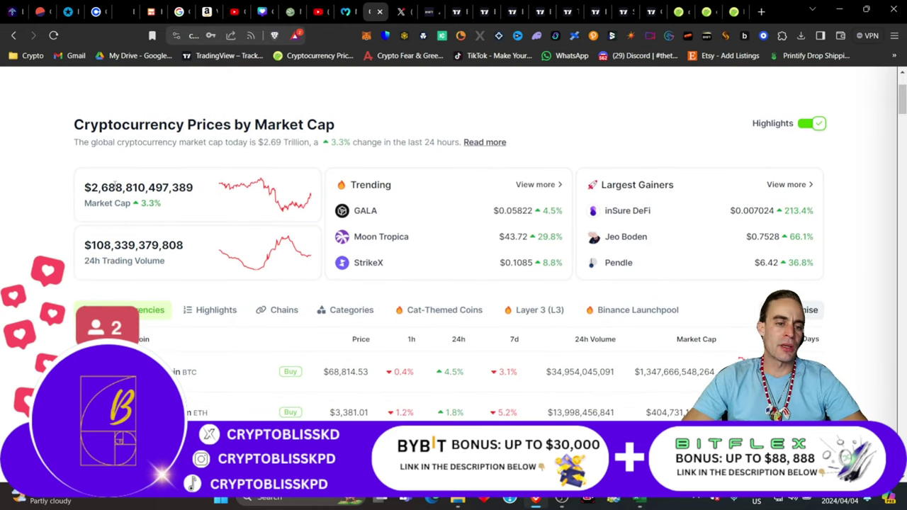
drag(122, 188, 108, 187)
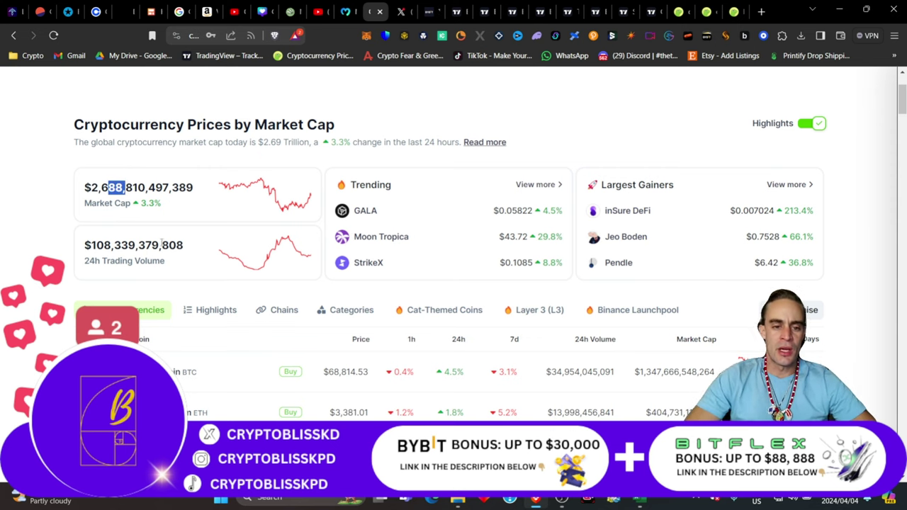
drag(90, 245, 204, 238)
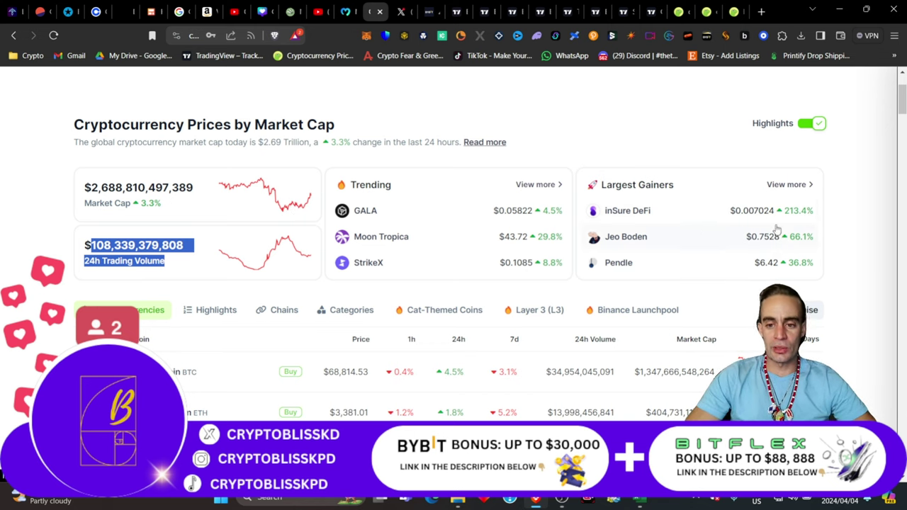
Step: Examine the price changes of the top coins and the trending and largest-gainer lists on CoinGecko
scroll(782, 252, down, 1)
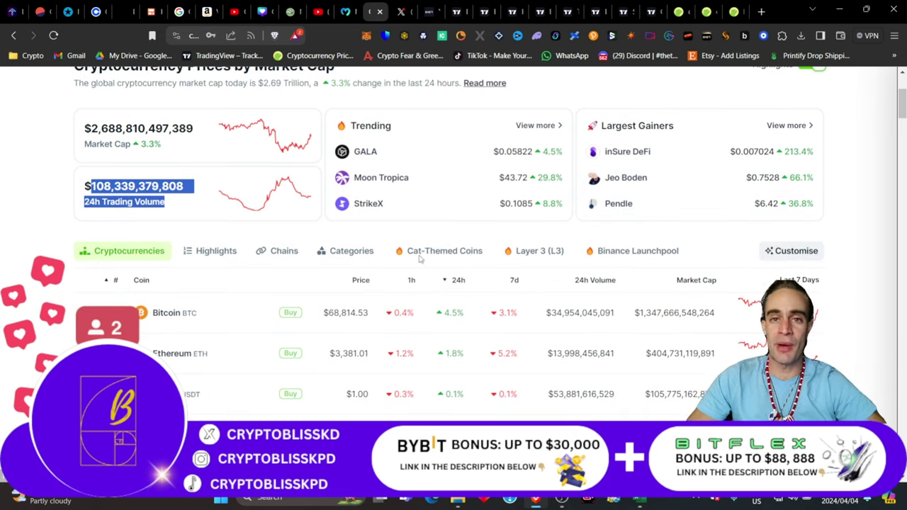
scroll(230, 221, down, 2)
scroll(229, 220, up, 5)
scroll(229, 221, down, 3)
scroll(230, 221, up, 2)
scroll(230, 220, down, 5)
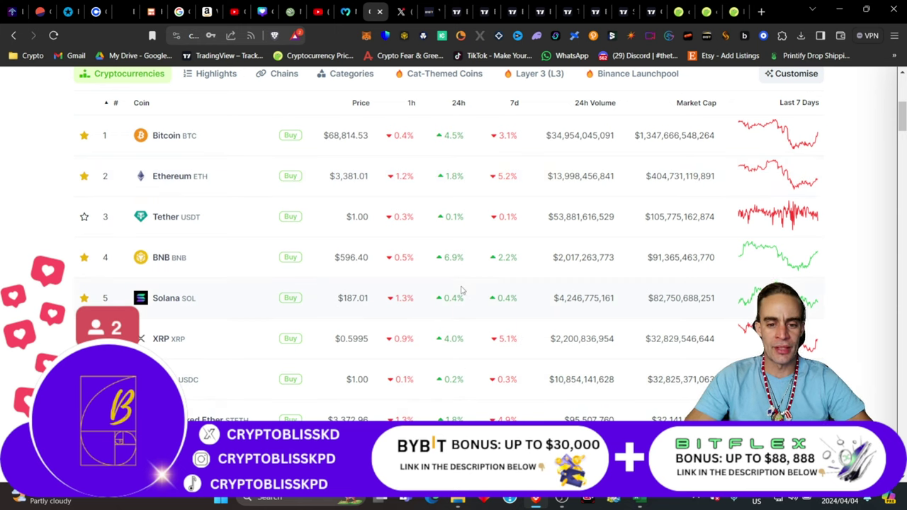
scroll(461, 291, up, 1)
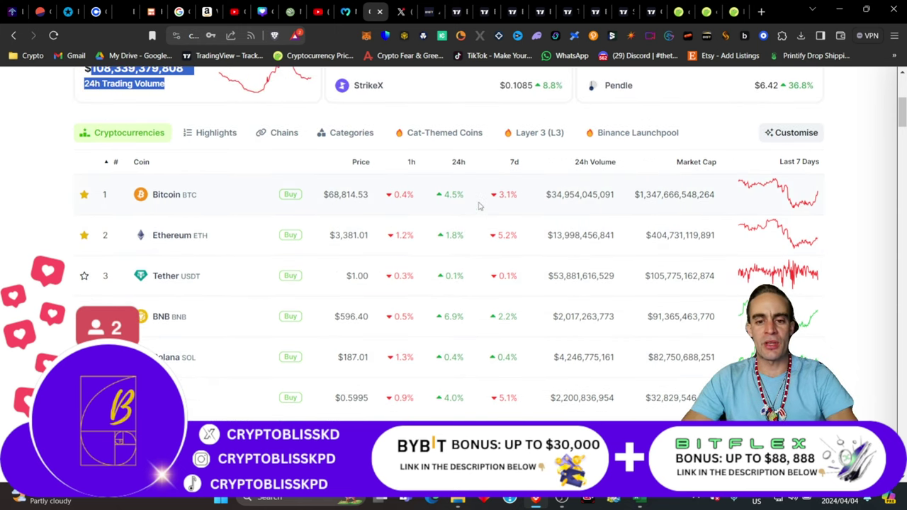
scroll(425, 298, up, 5)
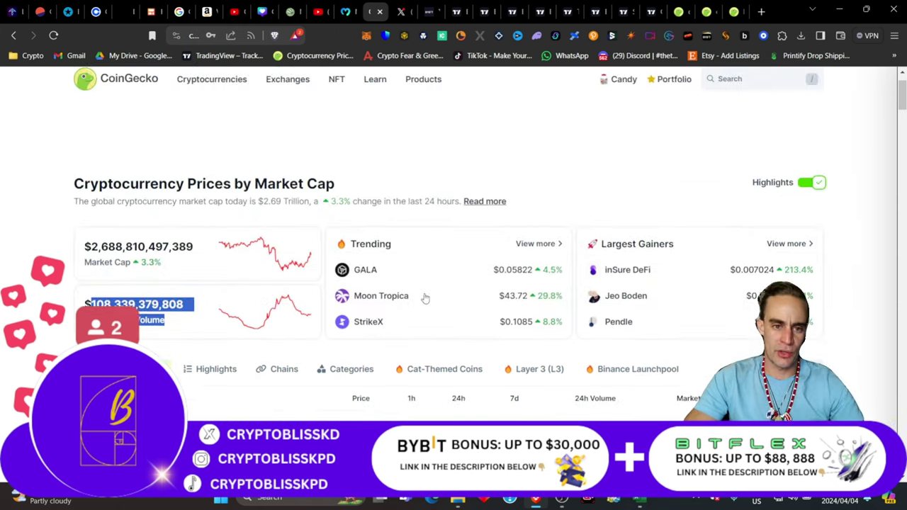
Step: Load the crypto categories page on CoinGecko and switch to the BTCUSDT perpetual chart on Bybit
mouse_move(212, 141)
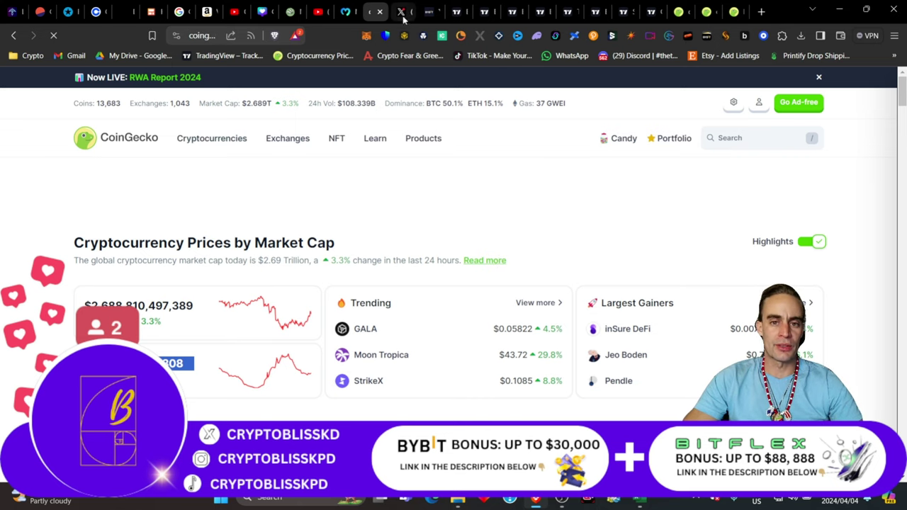
click(429, 12)
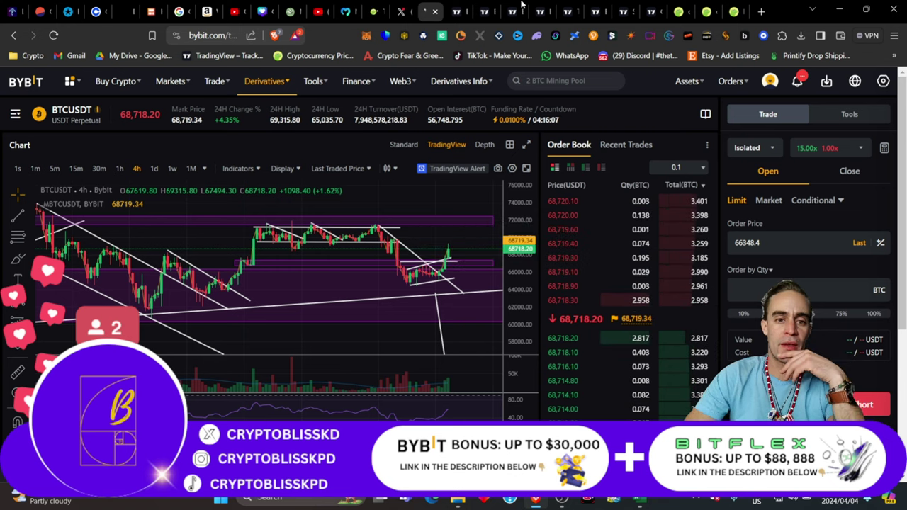
Step: Return to the YouTube channel's latest videos, then switch to the Moralis token bubble map
click(319, 12)
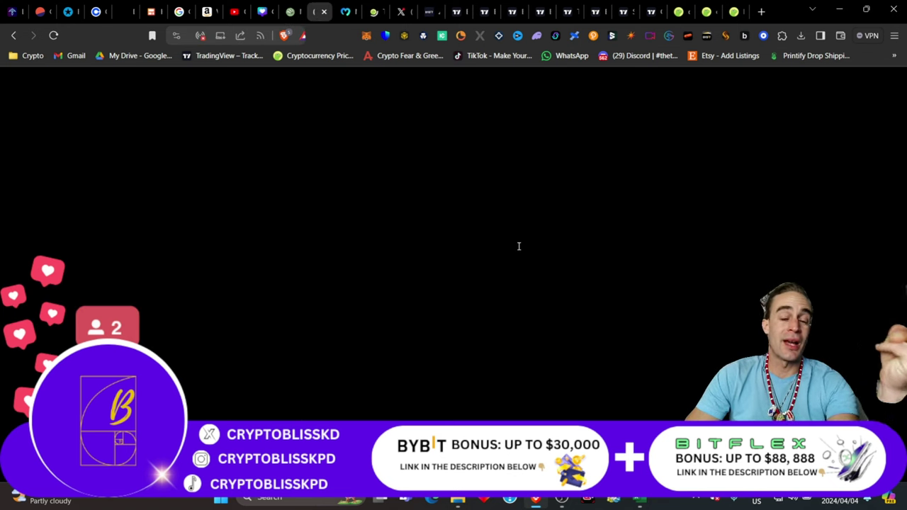
scroll(513, 247, down, 3)
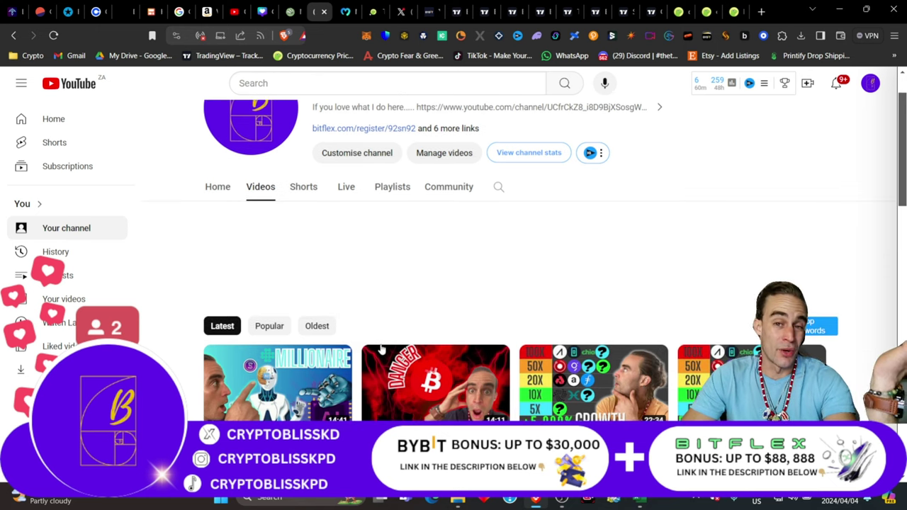
scroll(348, 270, up, 2)
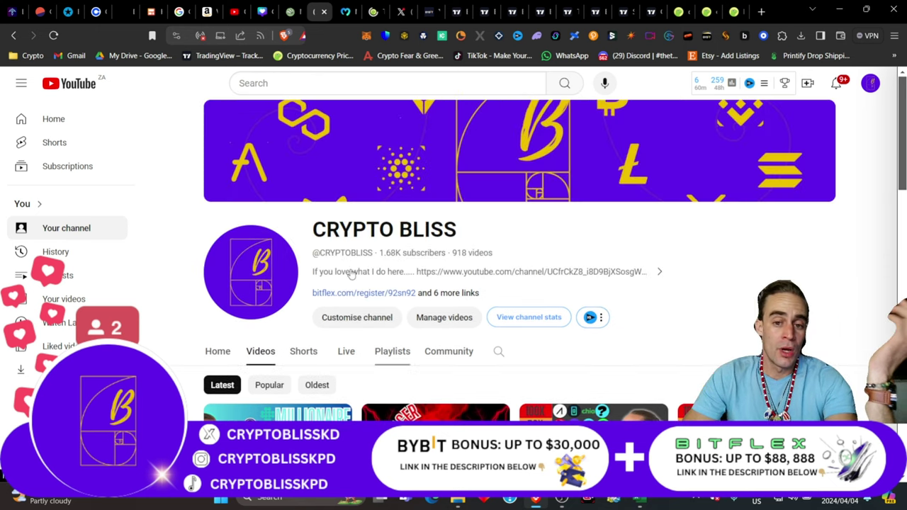
click(346, 13)
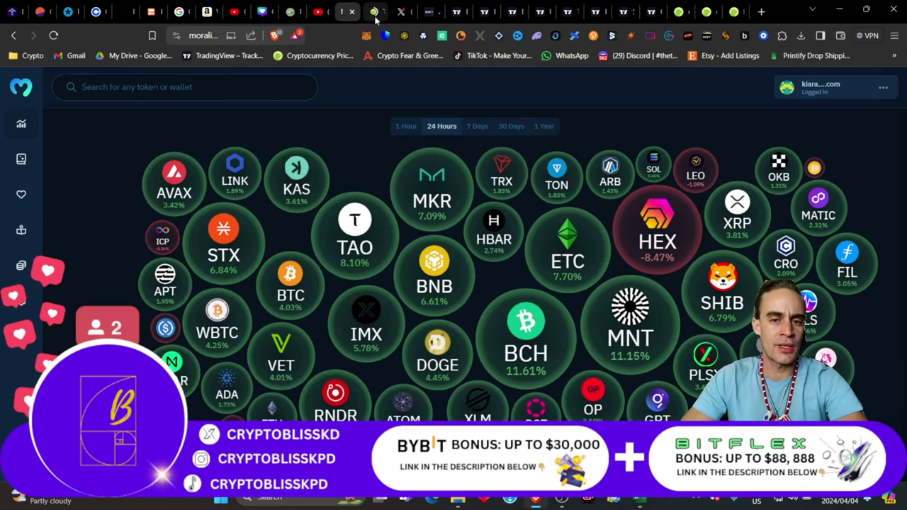
Step: Find the DePIN category in CoinGecko's top crypto categories list and open it
click(374, 13)
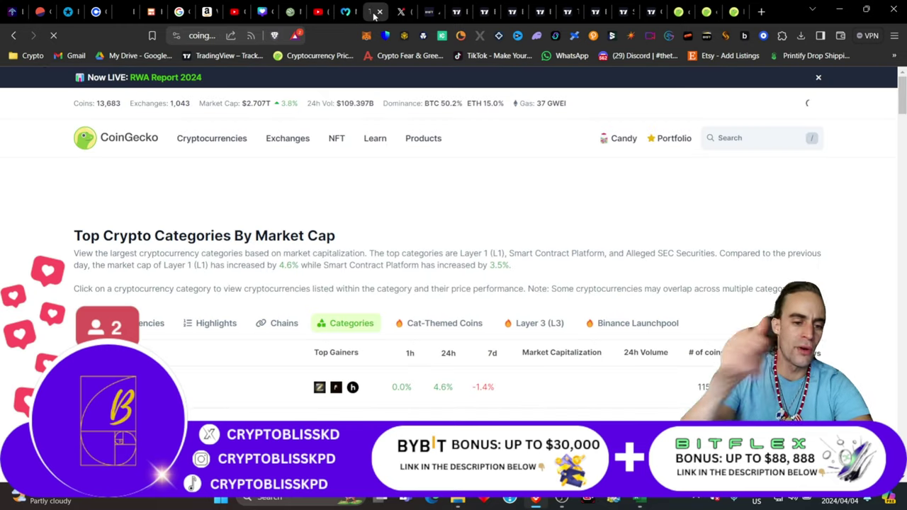
scroll(196, 213, down, 4)
scroll(181, 248, down, 1)
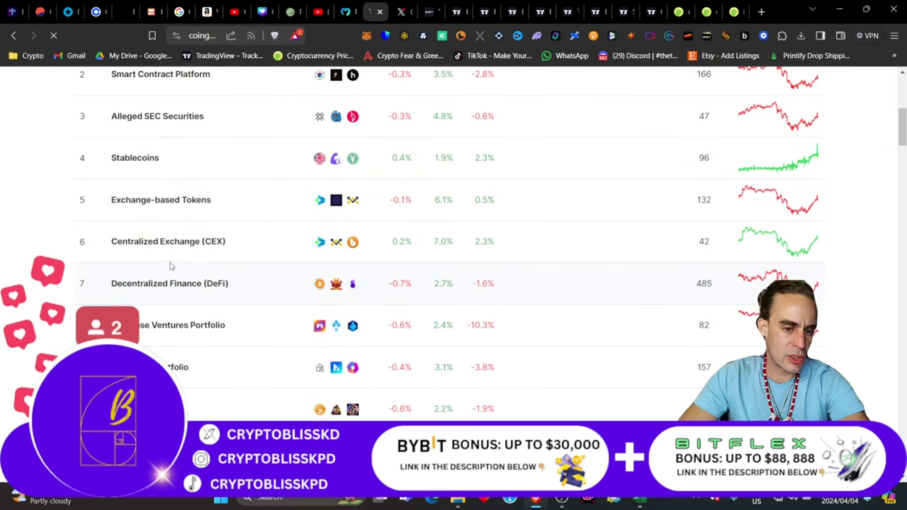
scroll(163, 272, down, 1)
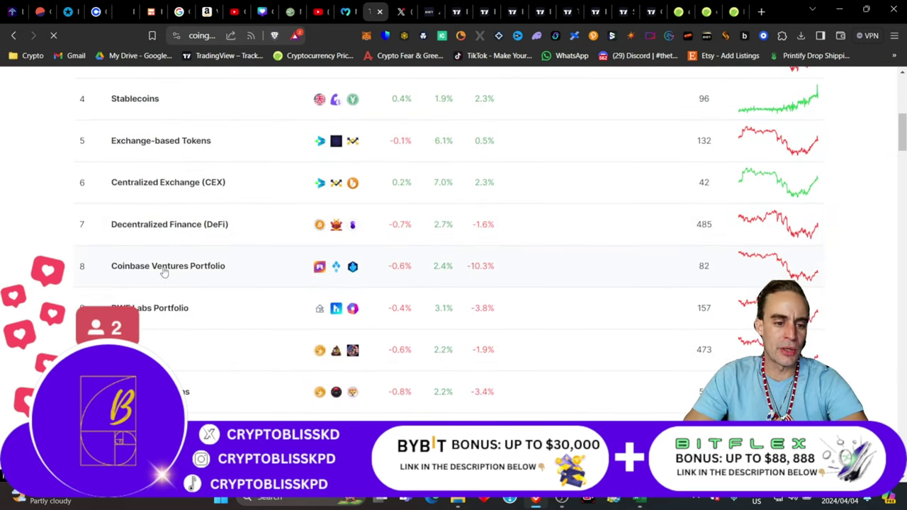
scroll(163, 272, down, 2)
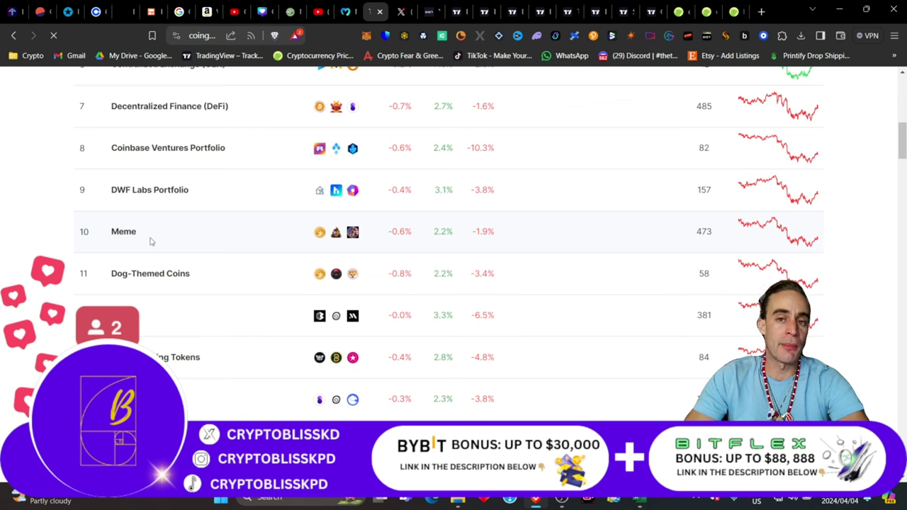
scroll(150, 241, down, 3)
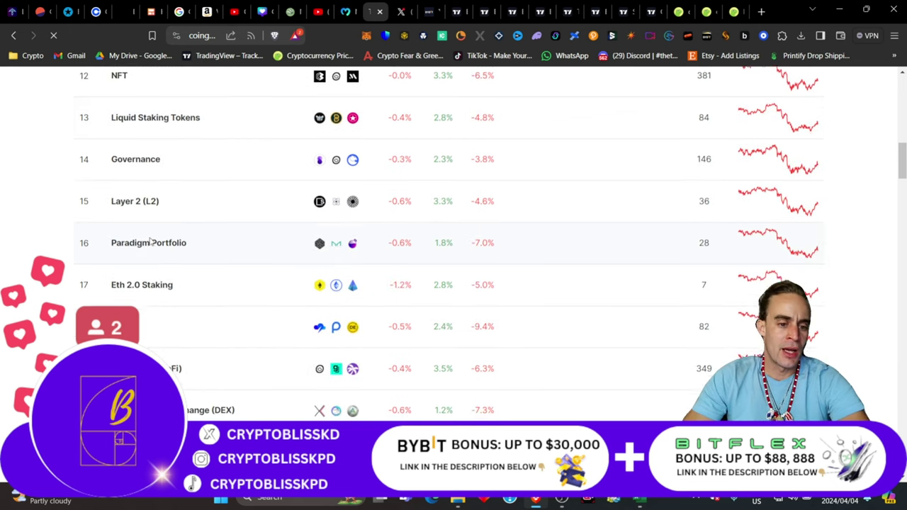
scroll(149, 242, down, 1)
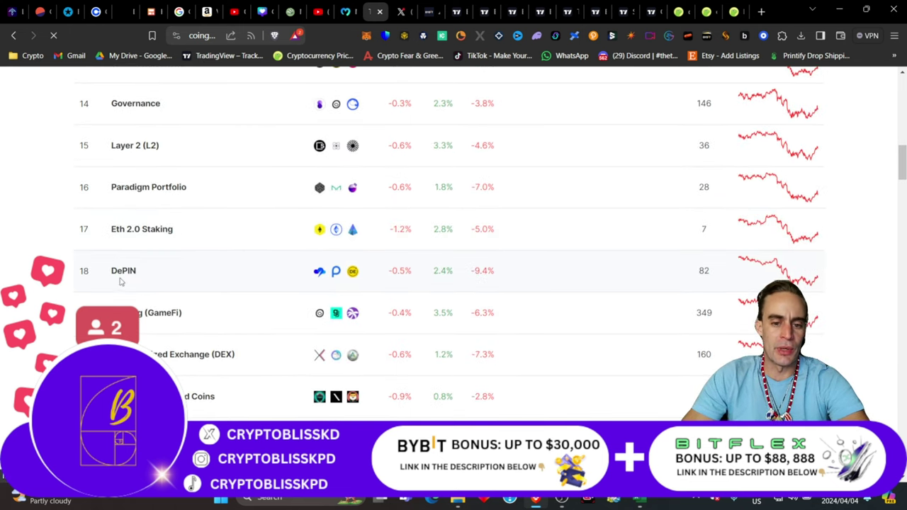
click(441, 284)
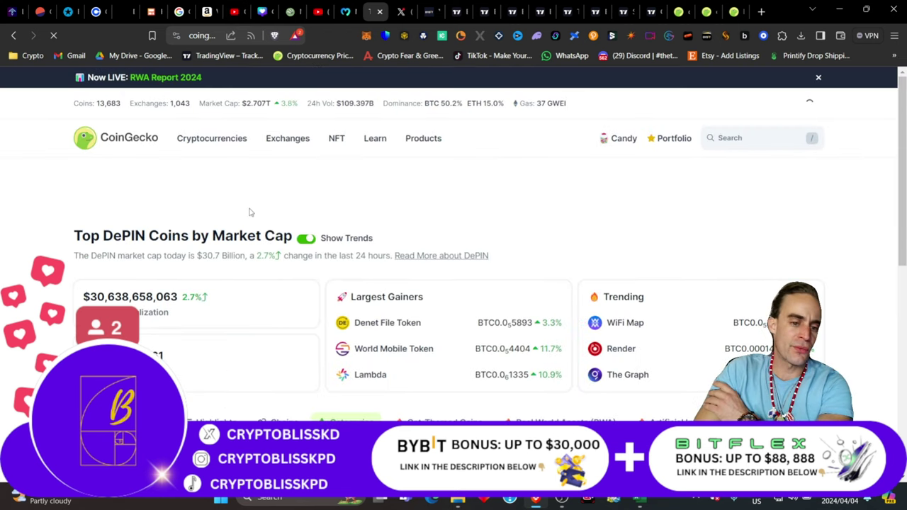
Step: Examine the DePIN market capitalization, 24h trading volume, largest gainers and top coins by market cap
scroll(144, 305, down, 1)
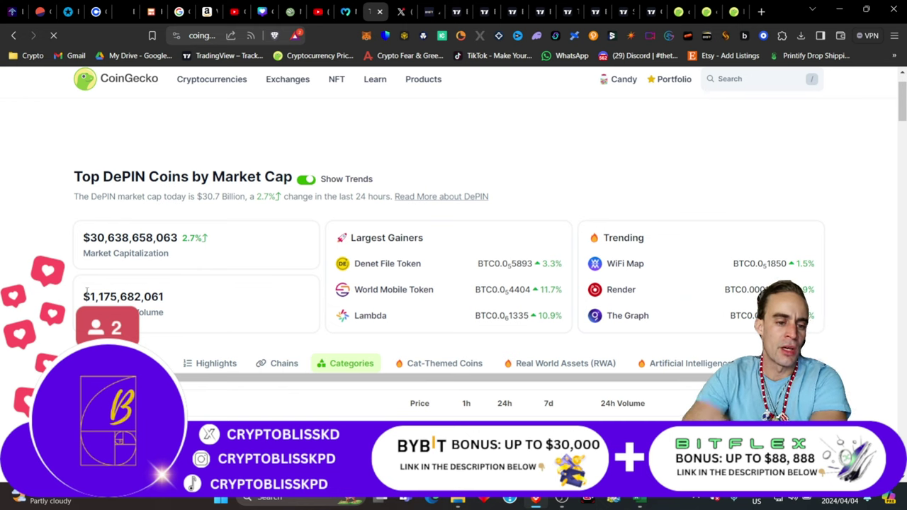
scroll(88, 292, down, 1)
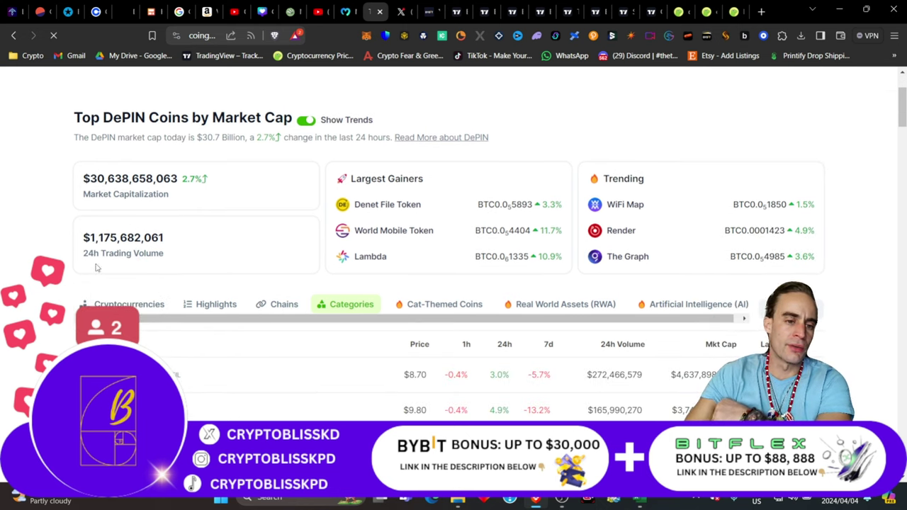
scroll(113, 249, down, 2)
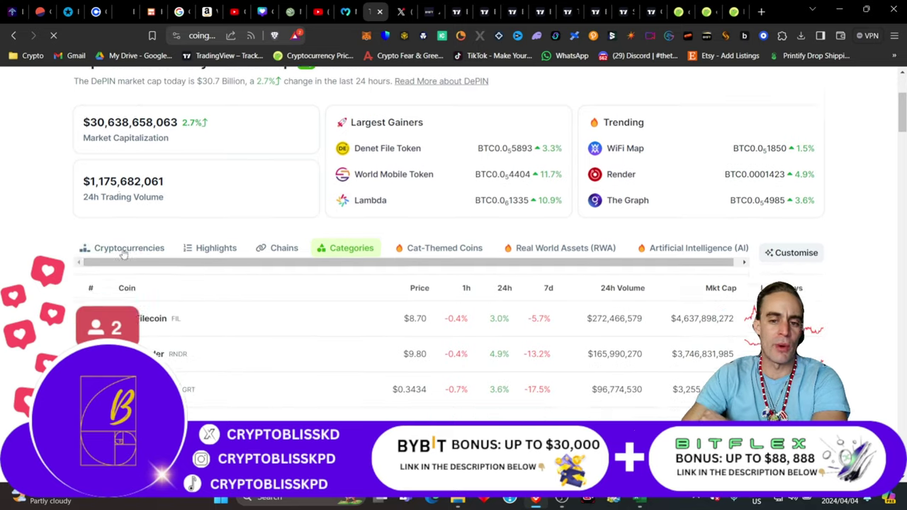
Step: Review the leading DePIN coins, switch to the YouTube channel's latest videos, and return to CoinGecko's DePIN page
scroll(237, 249, up, 1)
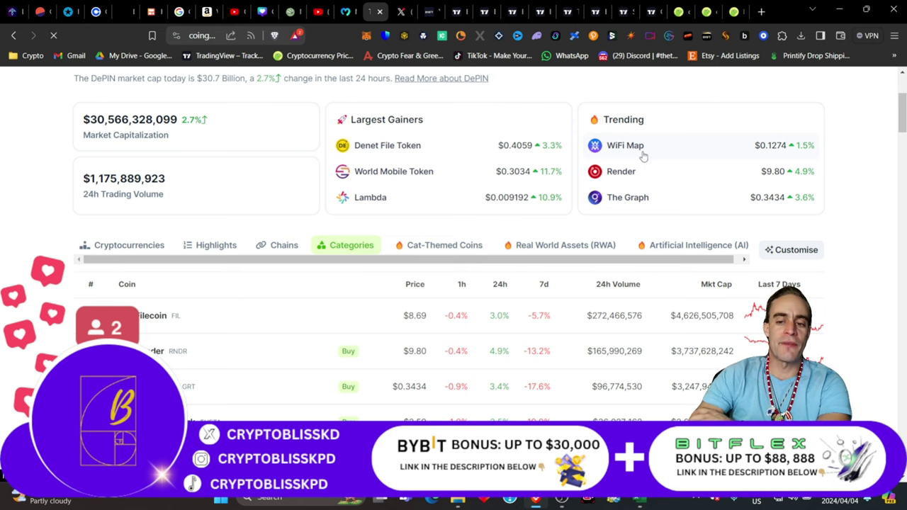
scroll(268, 234, down, 2)
scroll(268, 234, down, 3)
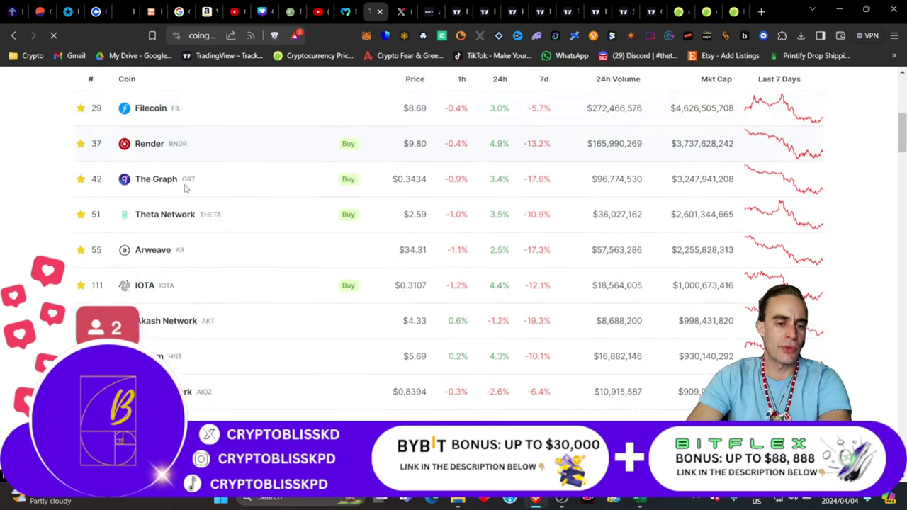
click(317, 12)
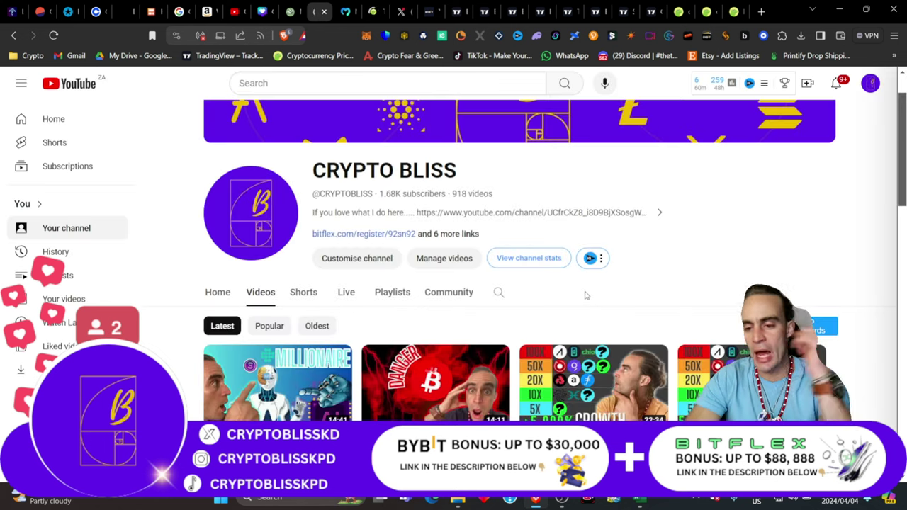
click(375, 13)
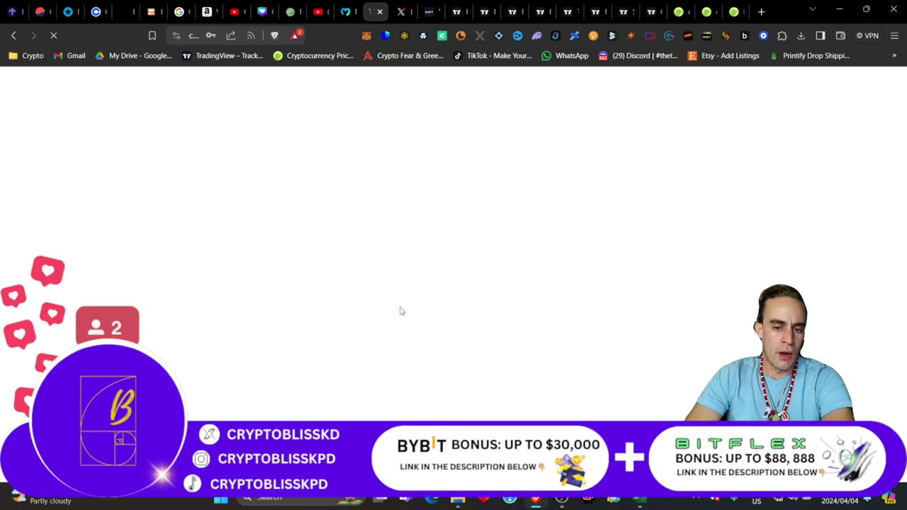
Step: Examine the mid-ranked DePIN coins from Arweave through Chia and return to the category's market summary
scroll(402, 310, down, 4)
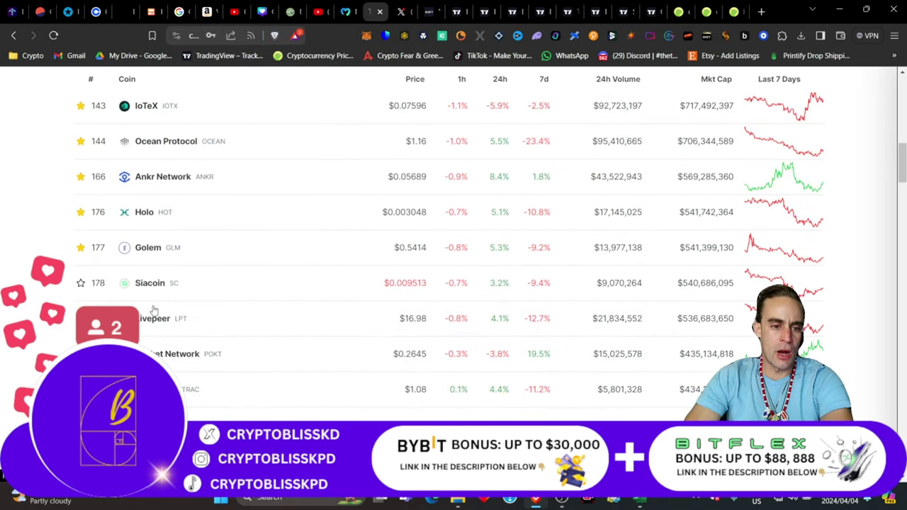
scroll(212, 163, up, 3)
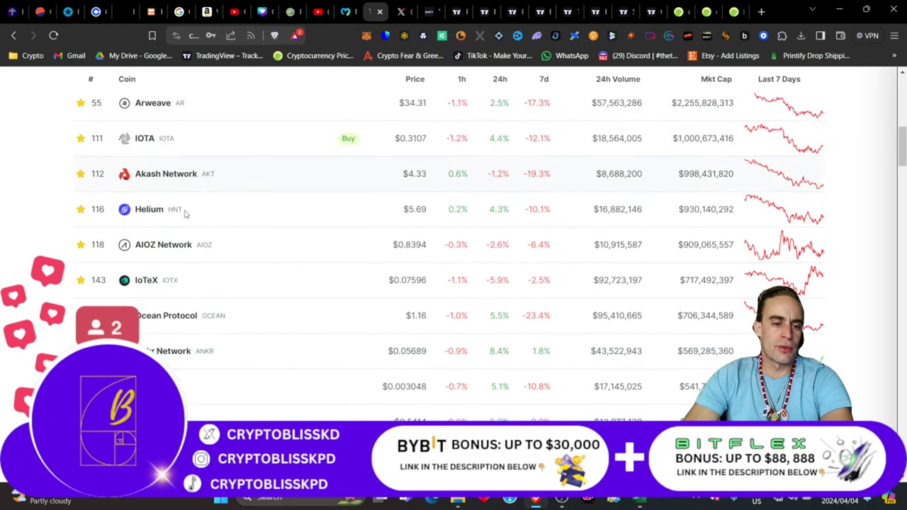
scroll(165, 263, down, 3)
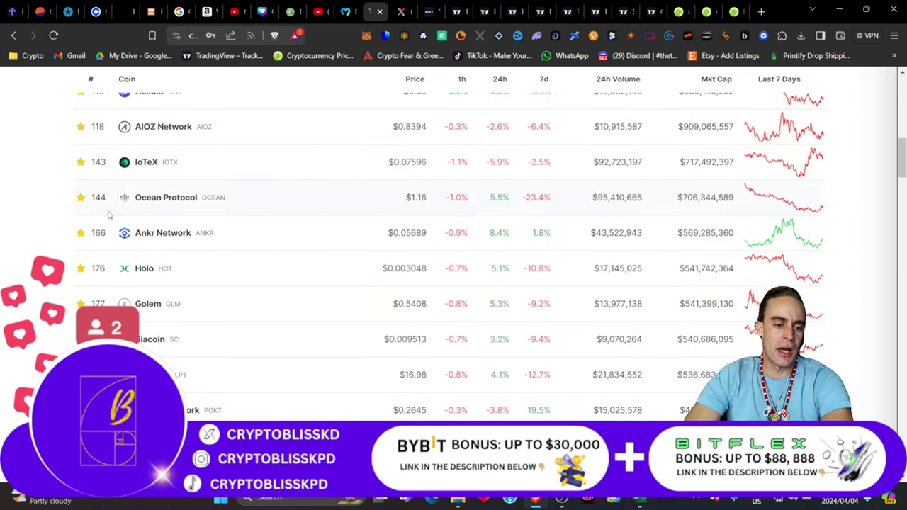
scroll(164, 210, down, 3)
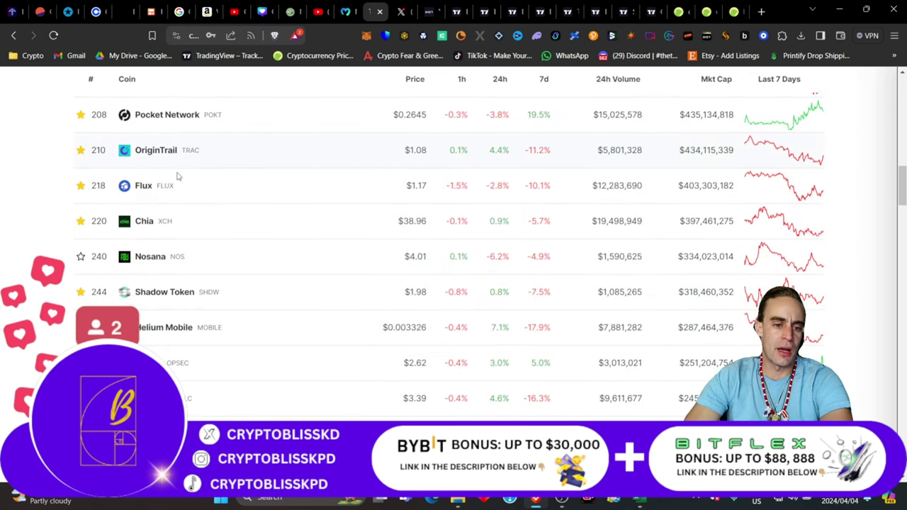
scroll(153, 270, down, 2)
scroll(390, 243, up, 10)
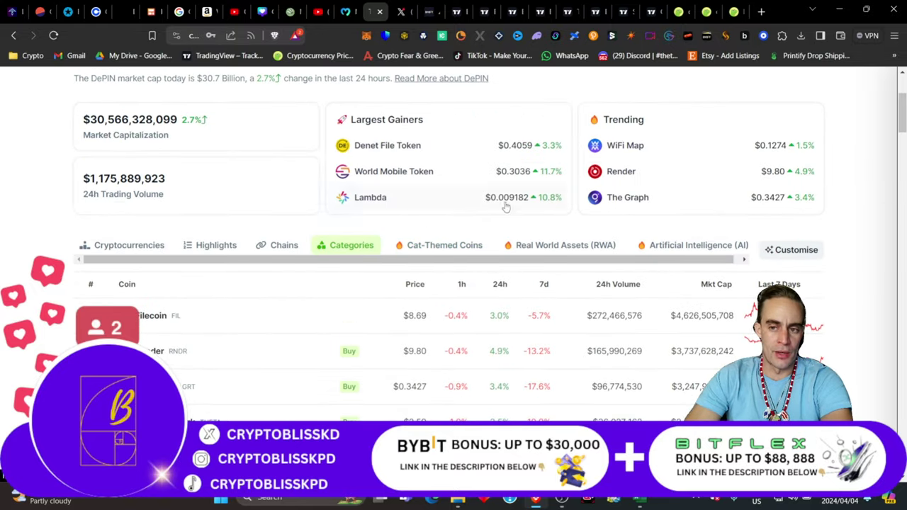
Step: Switch to the DEPIN DEGENERACY workbook in Excel and review its Blue Chip and Medium Risk holdings
click(640, 501)
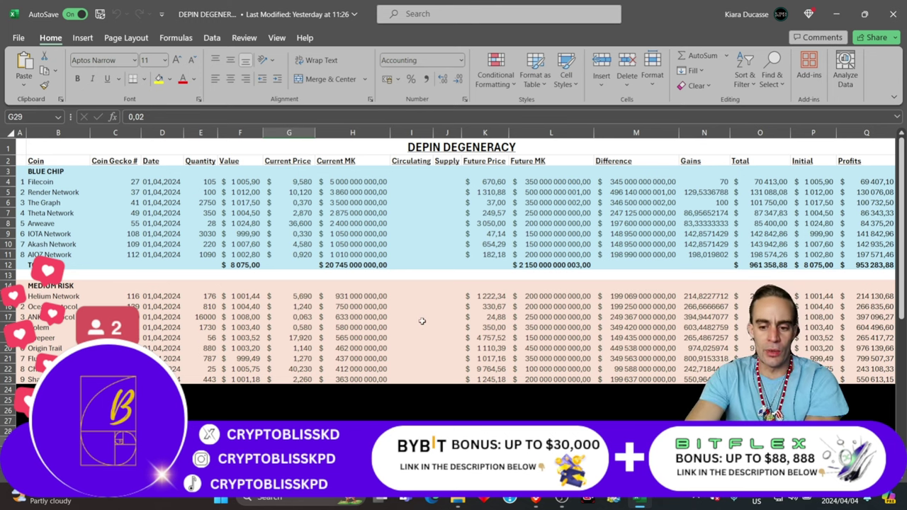
scroll(423, 320, down, 1)
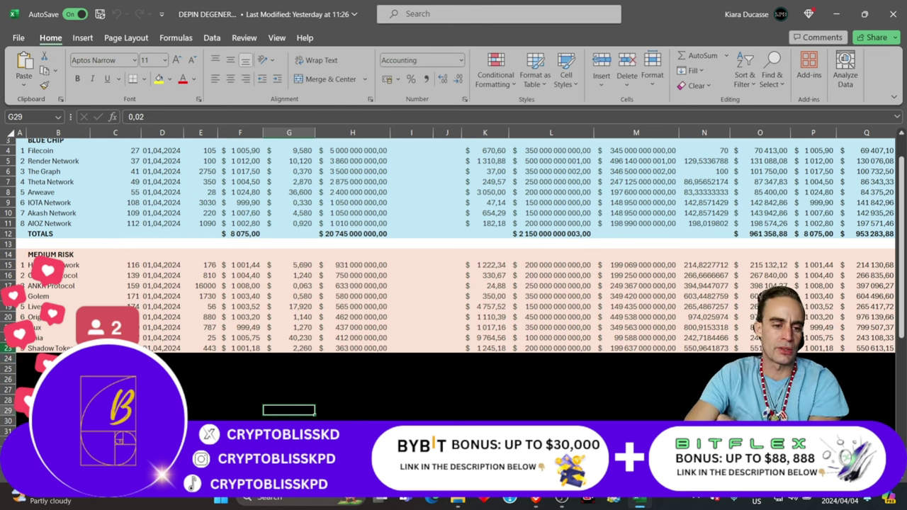
scroll(199, 320, down, 1)
scroll(200, 319, down, 1)
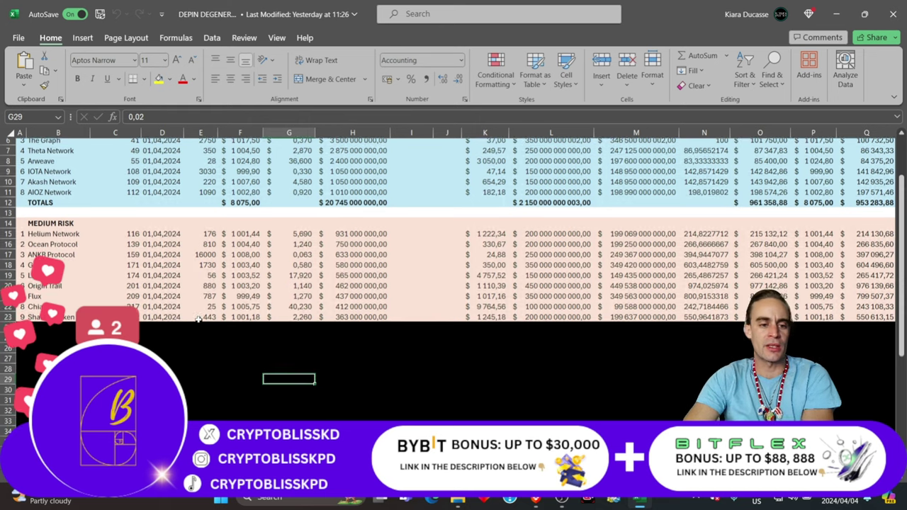
Step: Fill the hidden row 24 entry under Medium Risk with Orange, Accent 2, Lighter 80% across the table's columns
drag(21, 327, 883, 326)
click(169, 80)
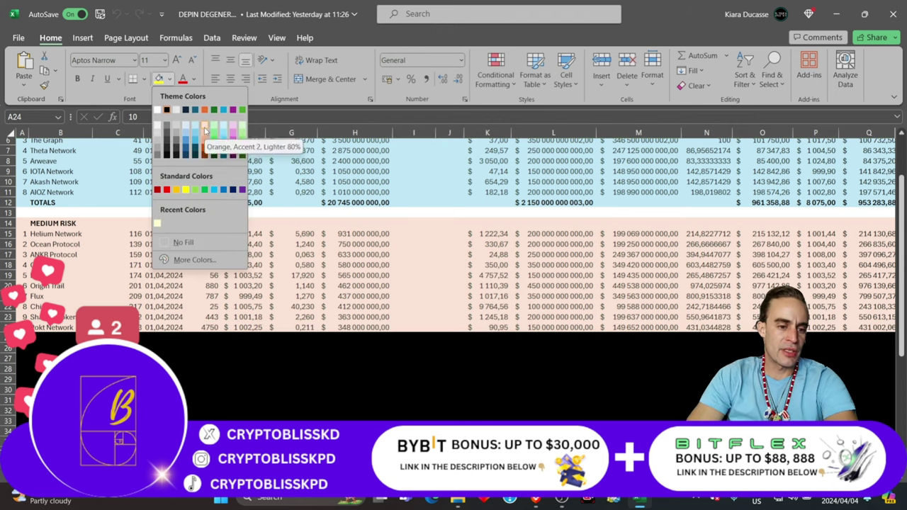
click(205, 126)
click(40, 344)
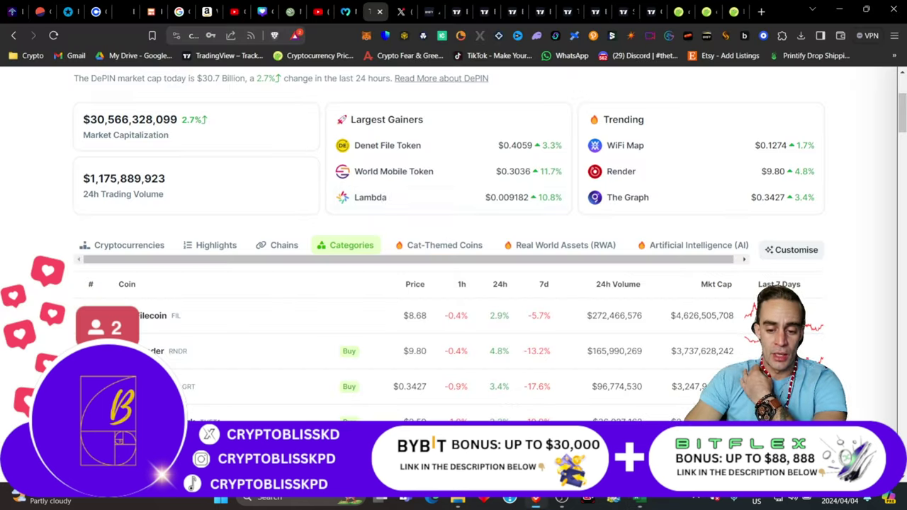
Step: Switch to the browser and look over the latest videos on the CRYPTO BLISS YouTube channel
click(537, 502)
click(317, 17)
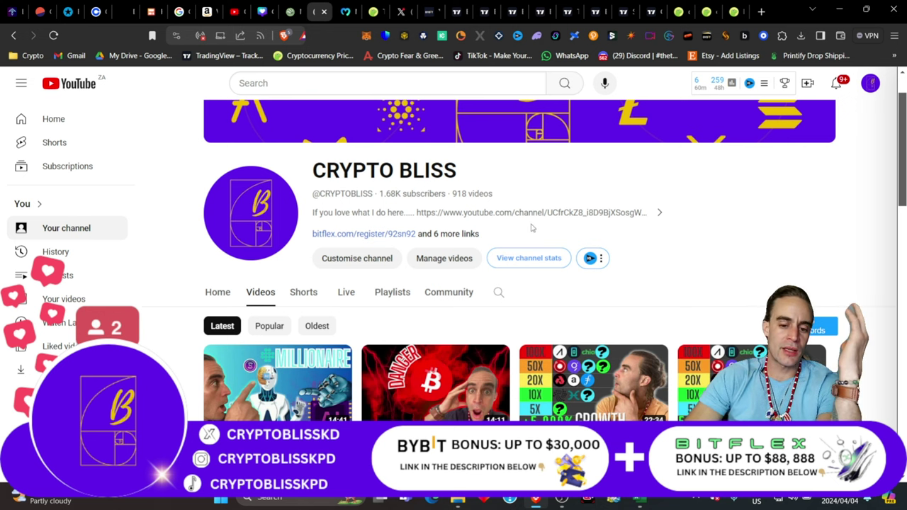
scroll(532, 226, down, 2)
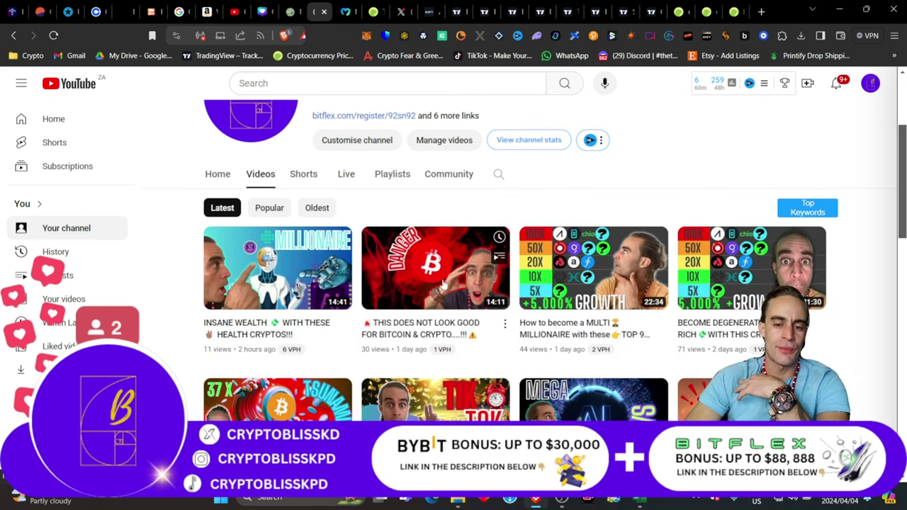
mouse_move(442, 282)
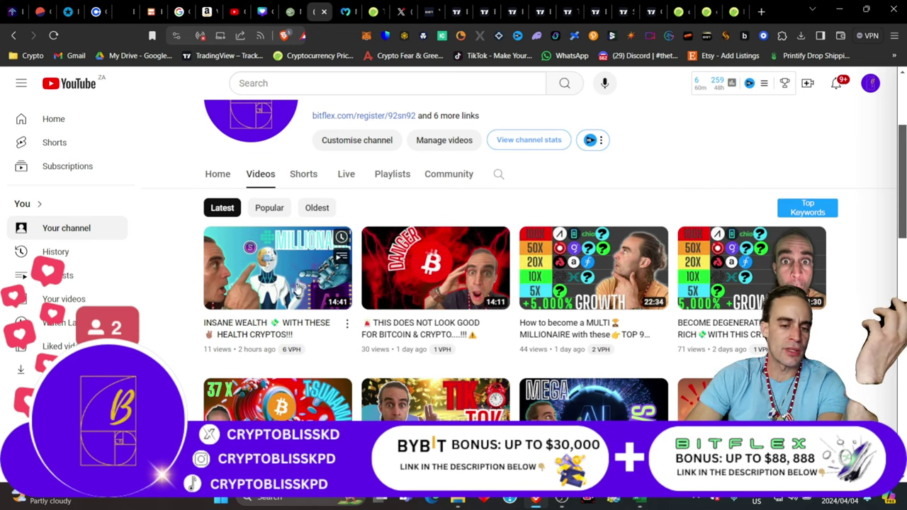
mouse_move(298, 286)
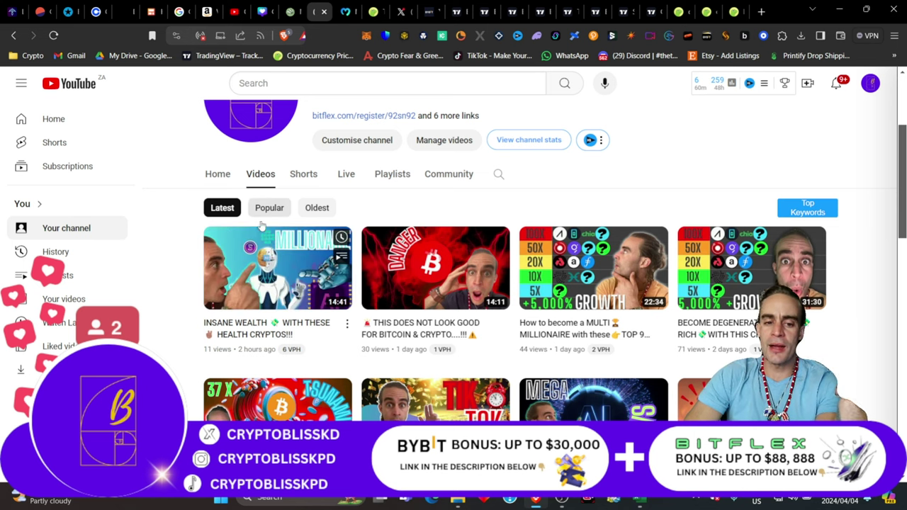
mouse_move(255, 250)
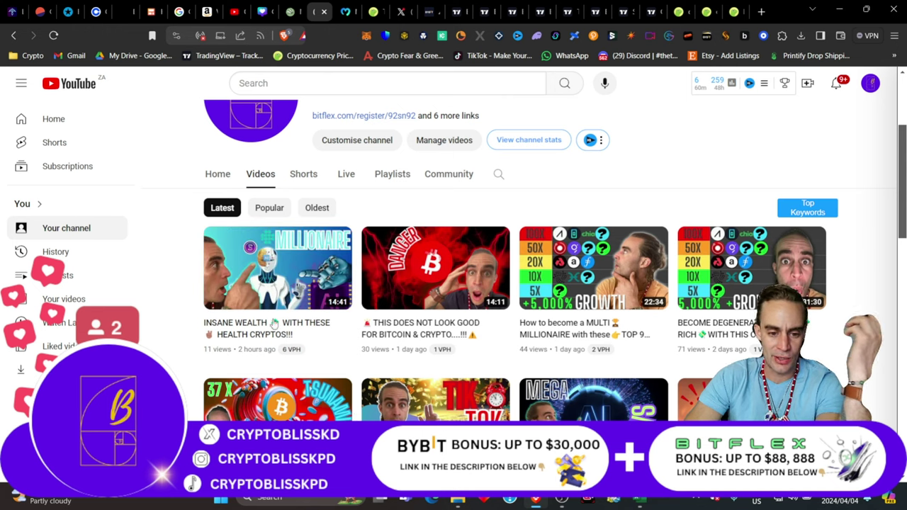
scroll(431, 303, up, 3)
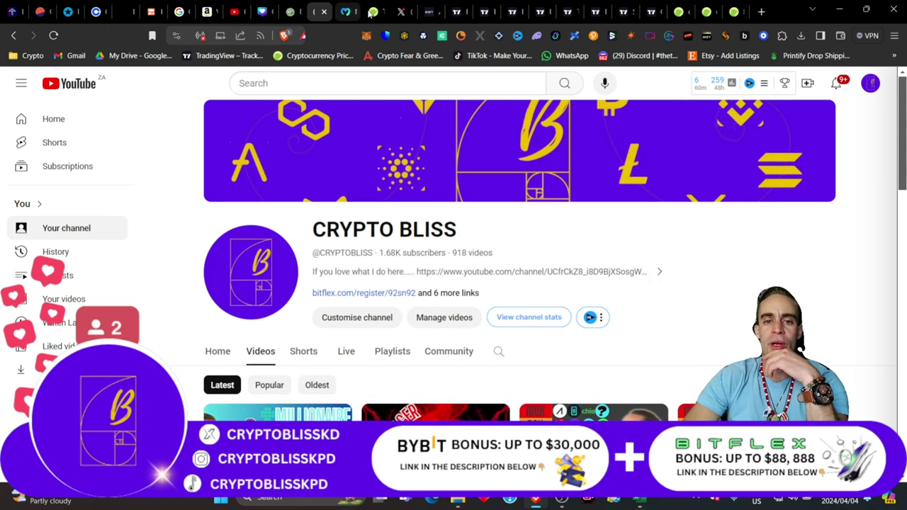
Step: Return to the DEPIN DEGENERACY workbook in Excel and fill row 25 with the same light orange through column Q
click(371, 12)
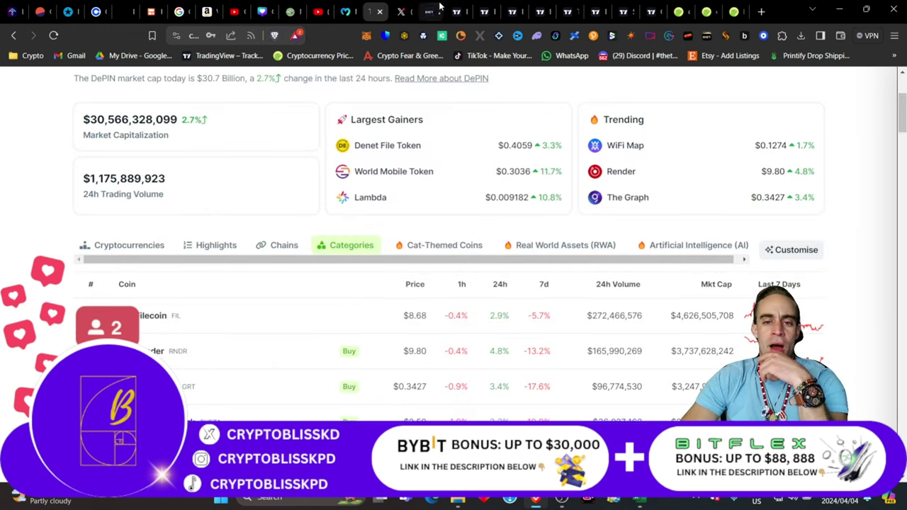
click(640, 501)
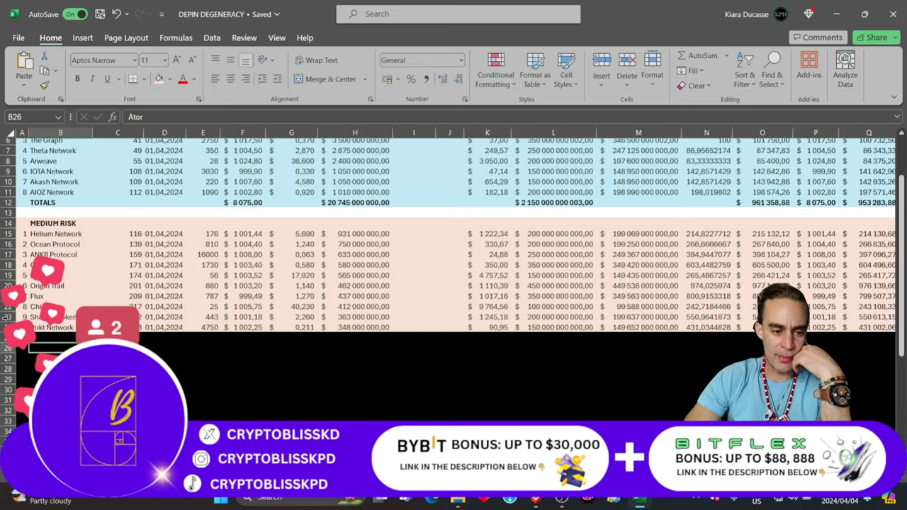
drag(22, 338, 823, 340)
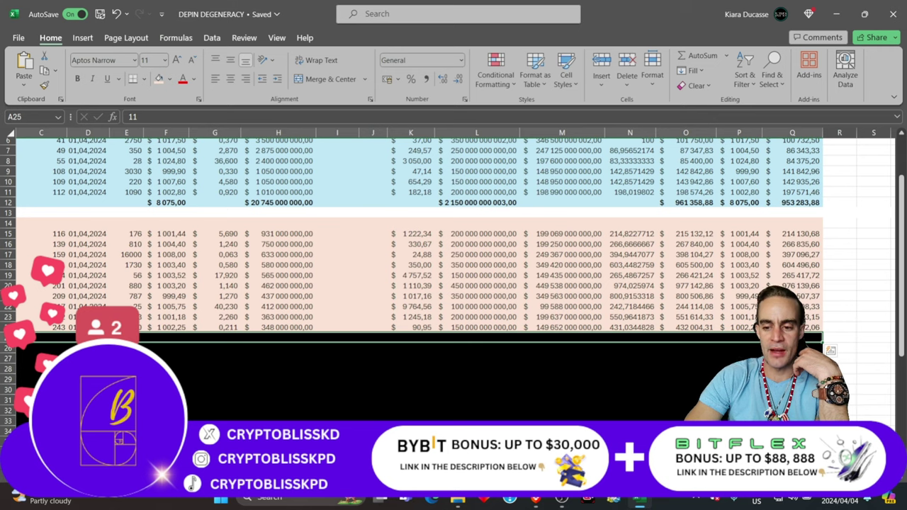
scroll(288, 389, left, 2)
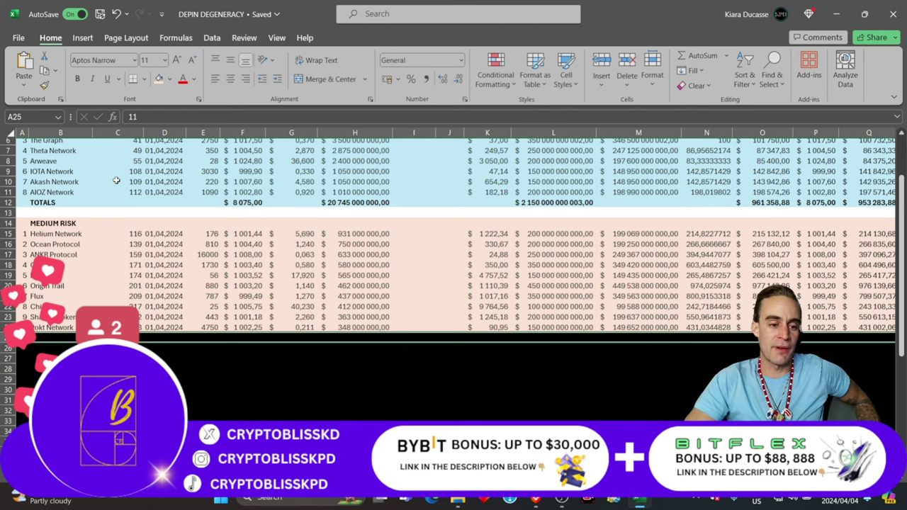
click(161, 80)
scroll(190, 344, down, 1)
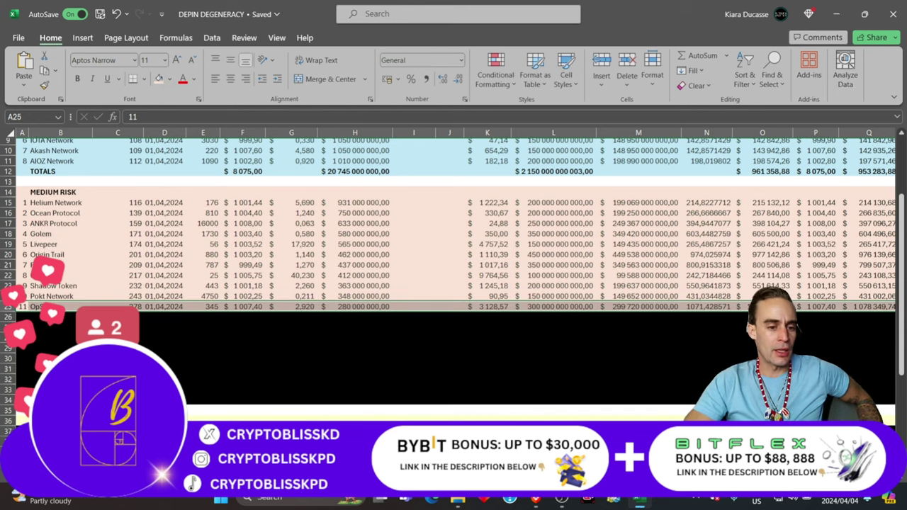
click(33, 320)
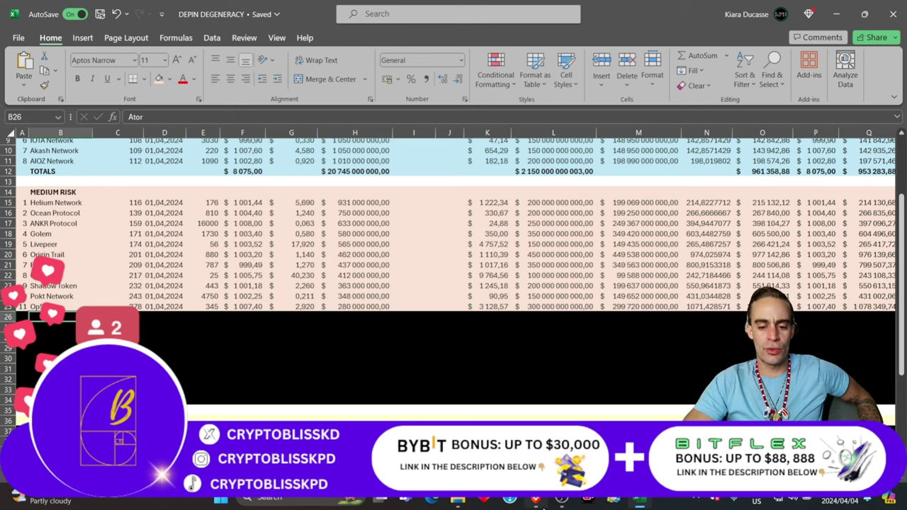
Step: Switch to CoinGecko's DePIN list in the browser and find OpSec to check its price, market cap and 7-day chart
click(561, 500)
scroll(454, 248, down, 3)
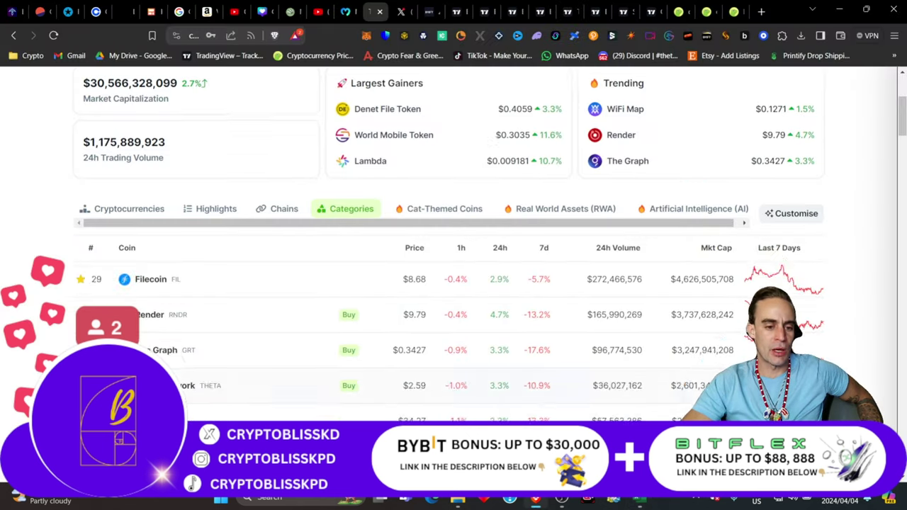
scroll(160, 355, down, 15)
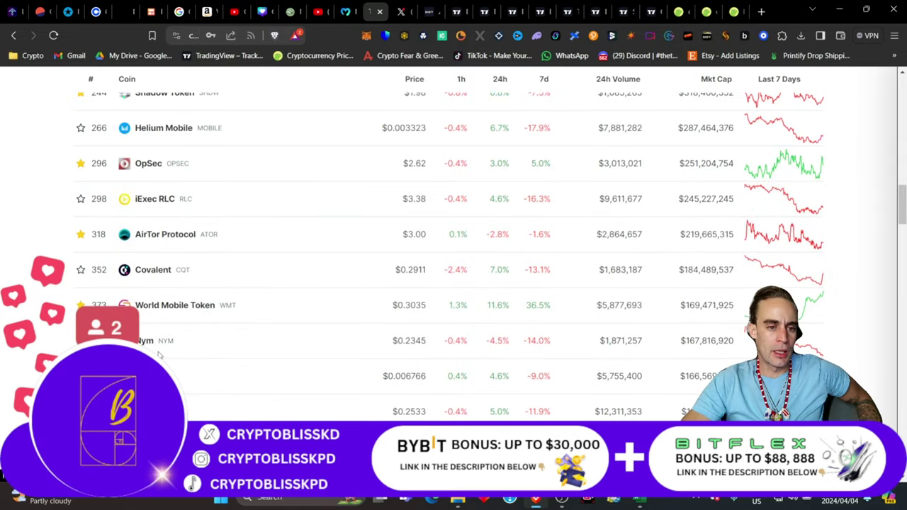
scroll(178, 298, down, 1)
scroll(190, 237, up, 3)
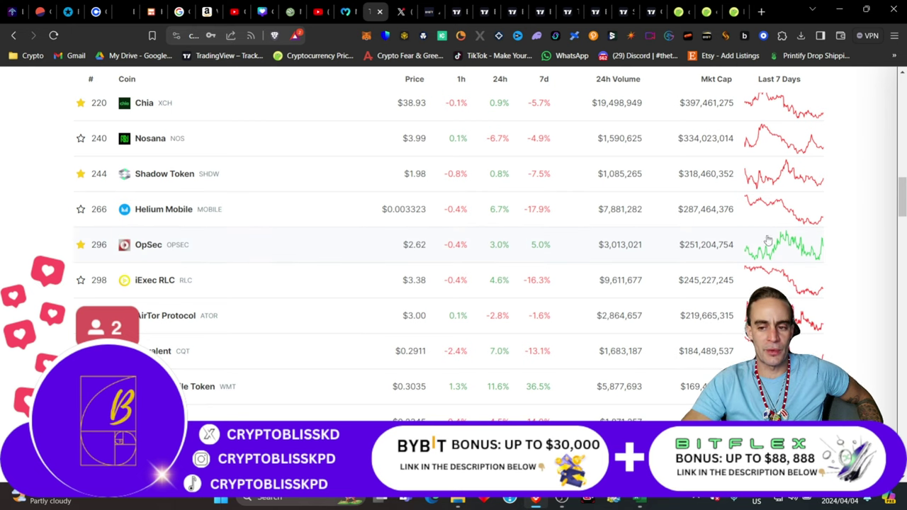
Step: Return to the Excel workbook, highlight the whole OpSec row, and compare it with the Blue Chip and Medium Risk holdings
click(646, 501)
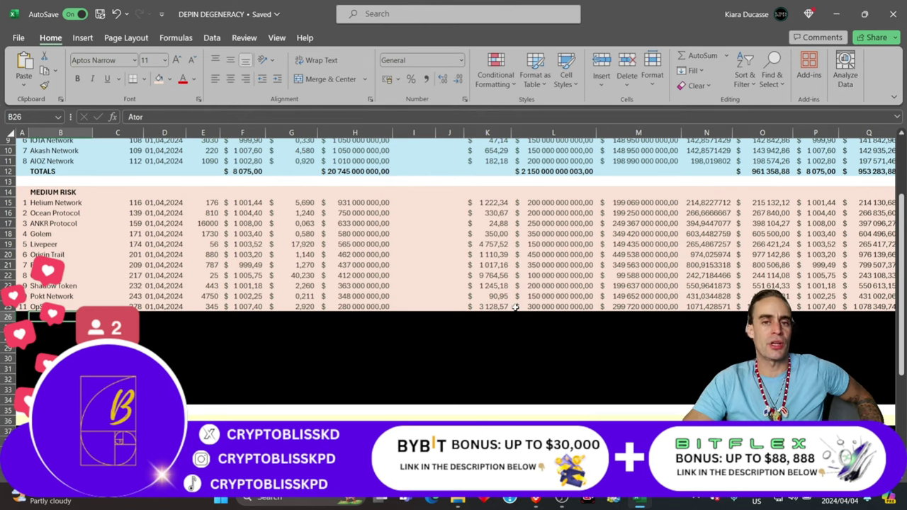
click(8, 307)
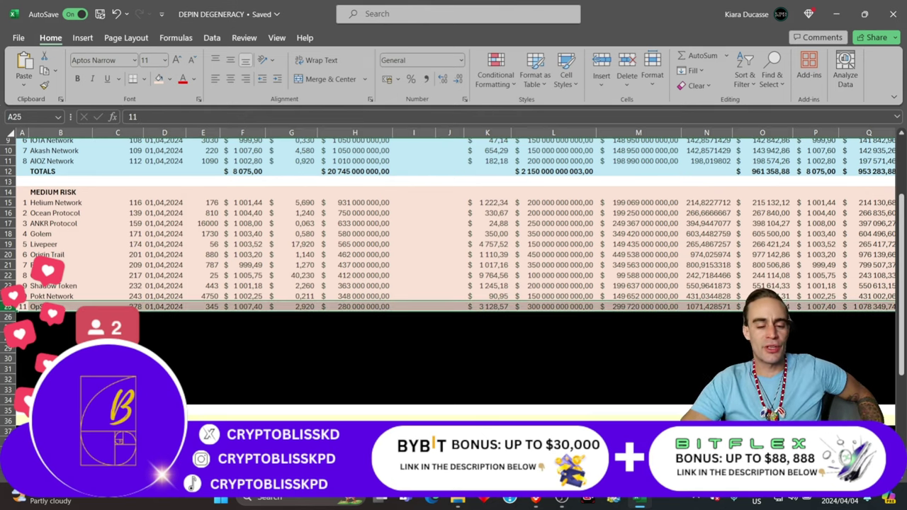
scroll(453, 223, up, 2)
scroll(454, 223, down, 2)
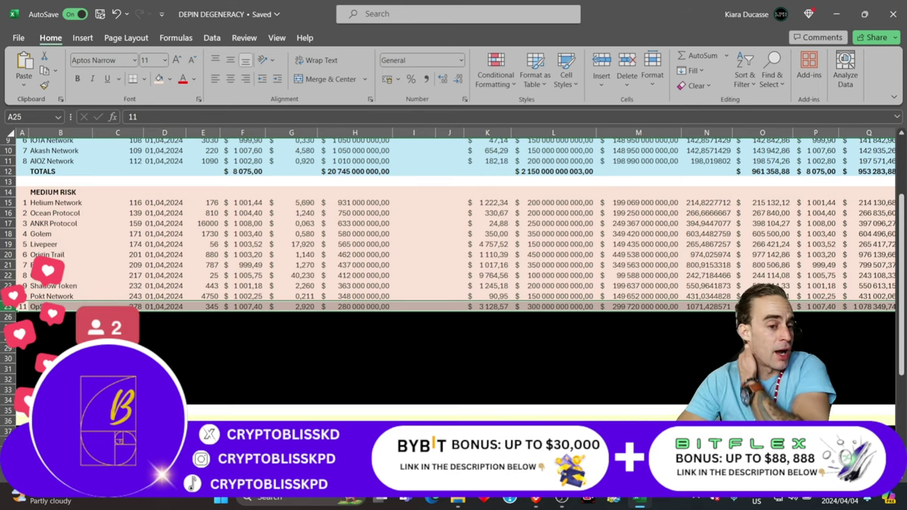
scroll(83, 257, up, 3)
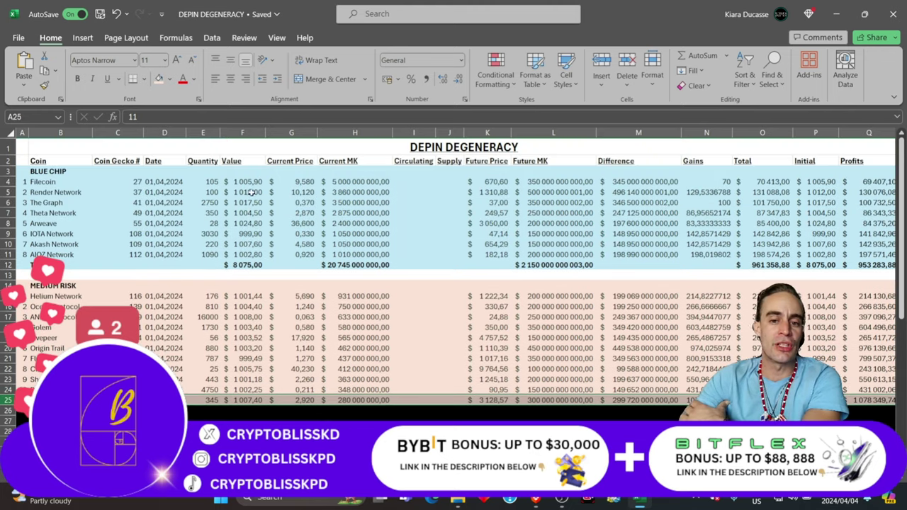
scroll(404, 177, down, 3)
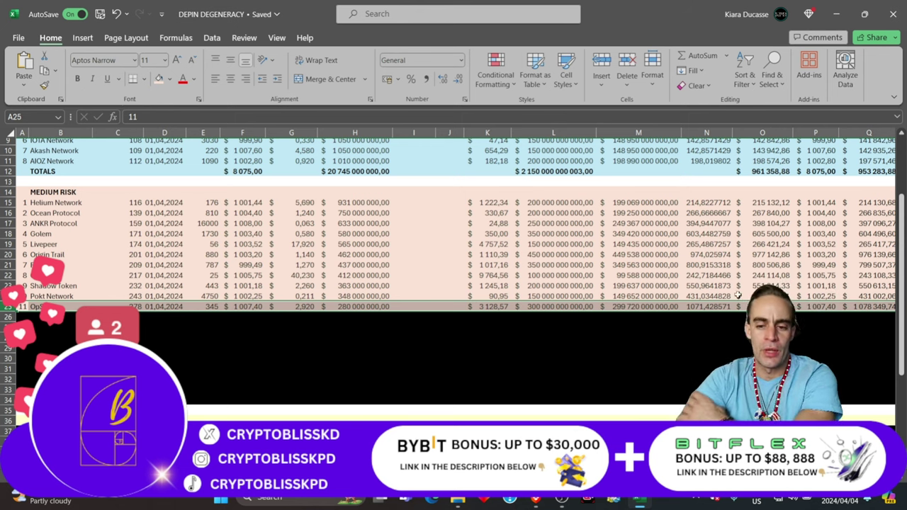
scroll(520, 345, up, 3)
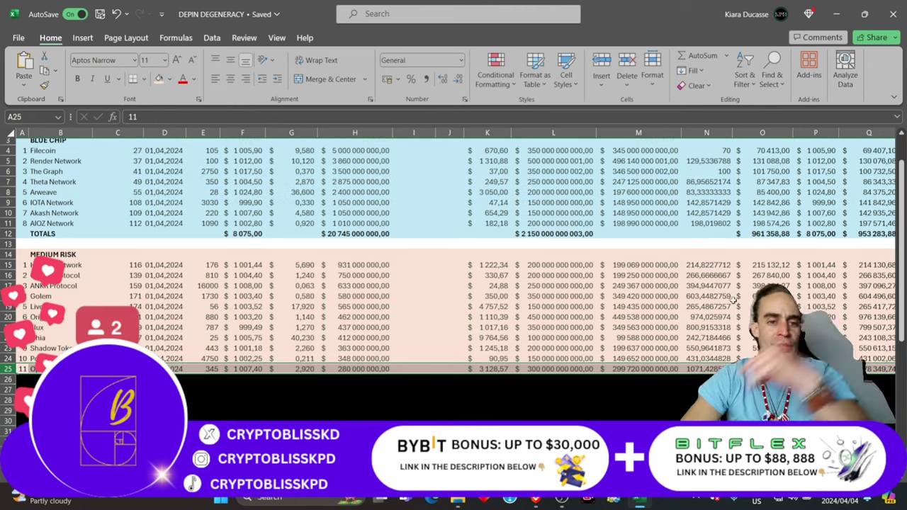
Step: Fill row 26 below the OpSec entry with the Medium Risk section's light orange, from column A through column Q
scroll(520, 345, down, 3)
scroll(520, 345, up, 3)
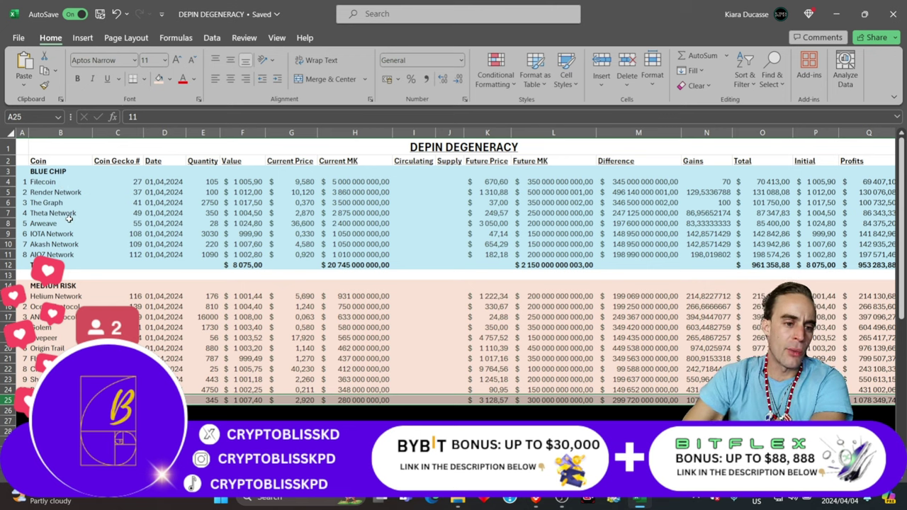
scroll(69, 221, down, 2)
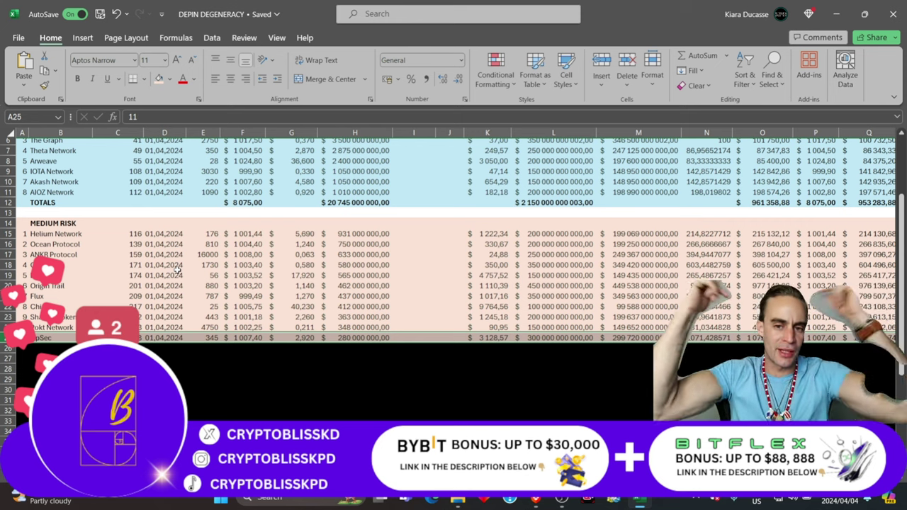
scroll(121, 273, down, 2)
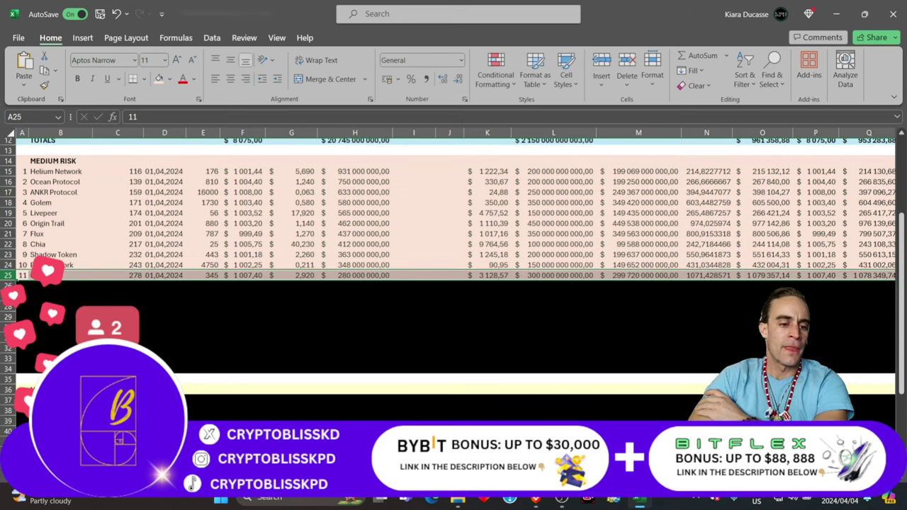
drag(22, 285, 864, 282)
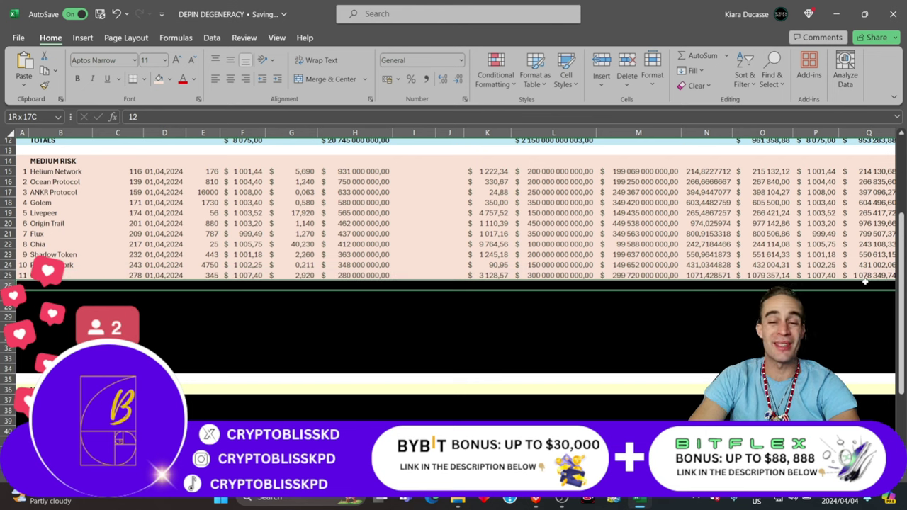
click(158, 79)
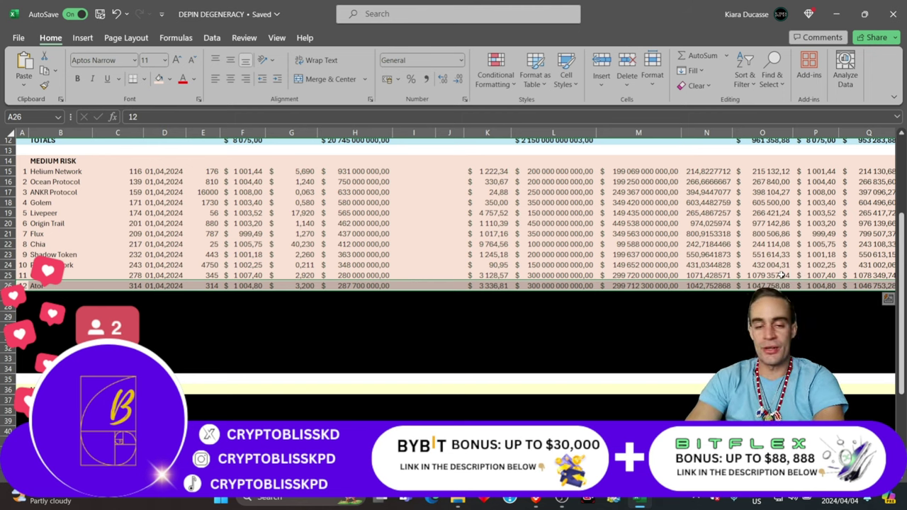
Step: Fill row 27 of the Medium Risk section with the same light orange from column A through column Q
scroll(781, 275, down, 1)
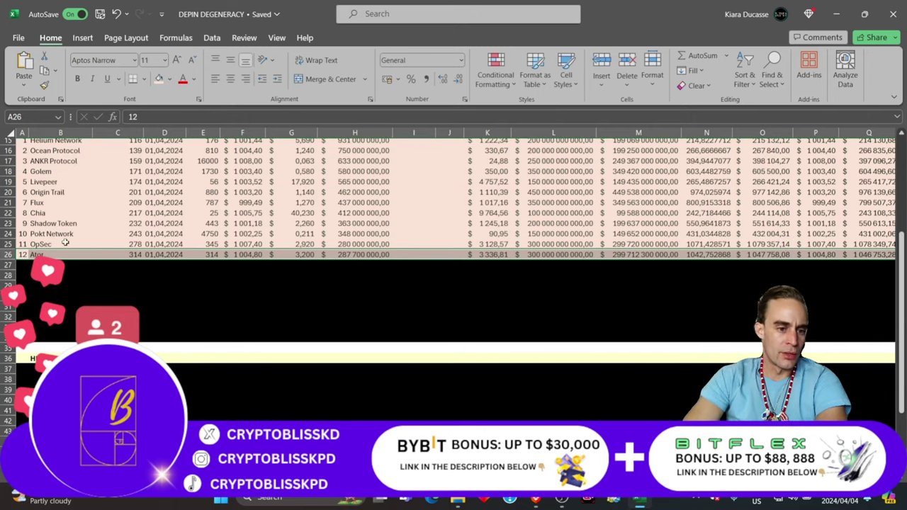
drag(21, 265, 889, 265)
click(158, 79)
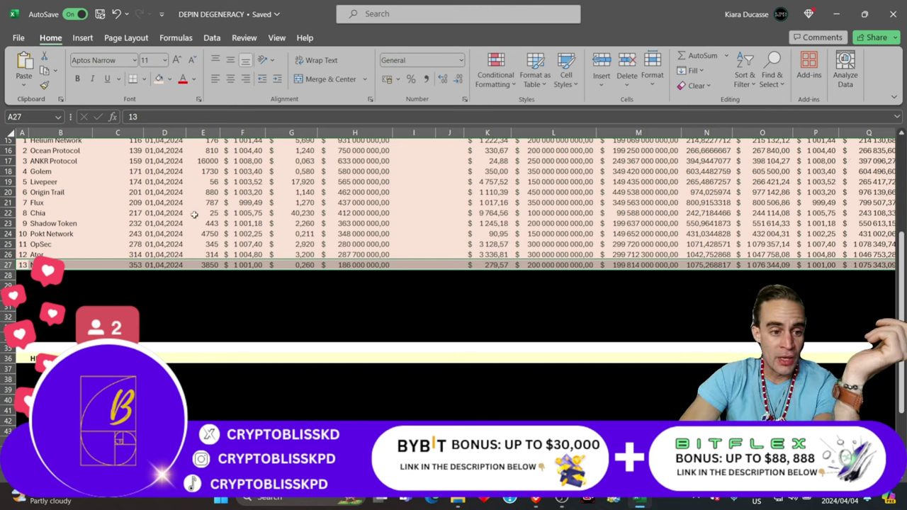
Step: Highlight the whole Chia row for comparison and fill row 28 with the light orange through column Q
click(7, 213)
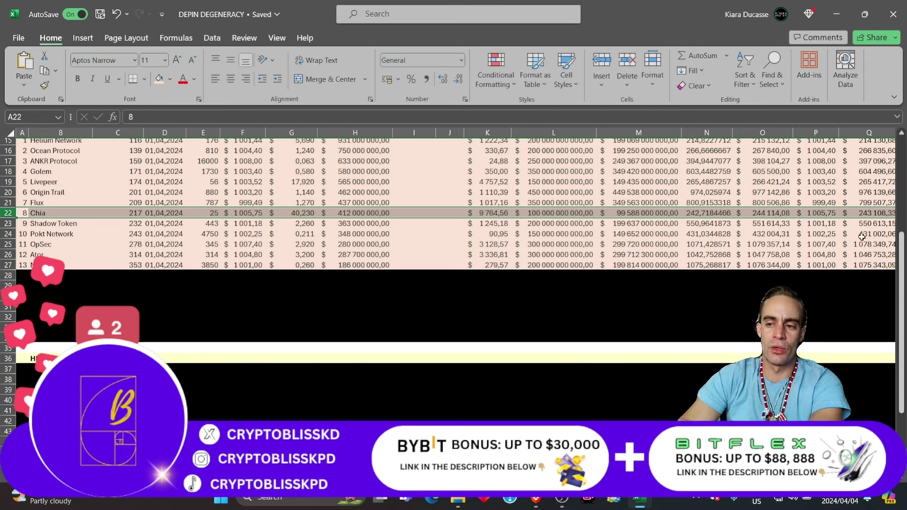
drag(23, 278, 3, 261)
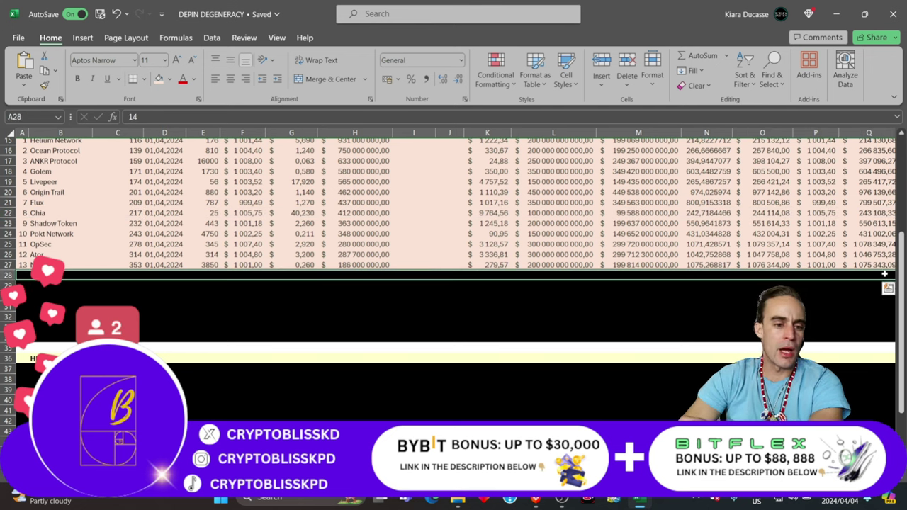
click(159, 78)
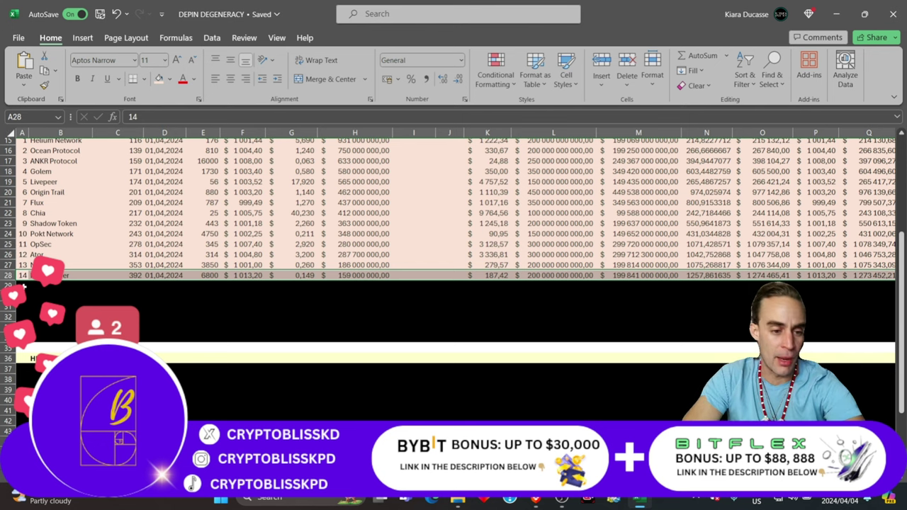
Step: Fill rows 29 and 30 with the same light orange from column A through column Q, one row at a time
drag(23, 286, 856, 288)
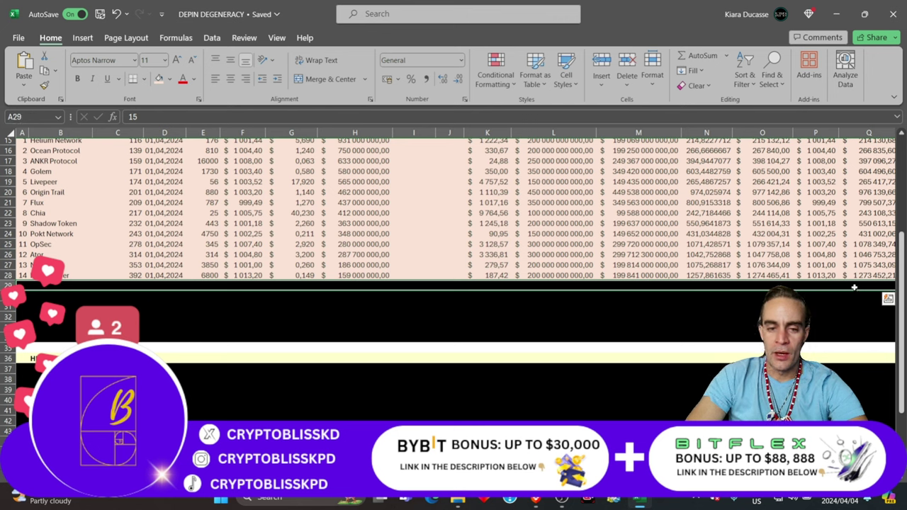
click(159, 79)
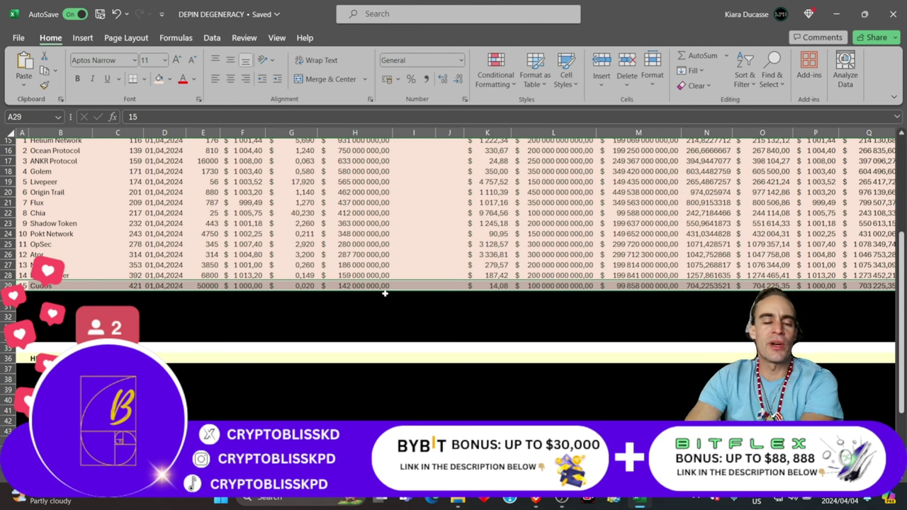
scroll(428, 284, up, 1)
scroll(497, 298, down, 1)
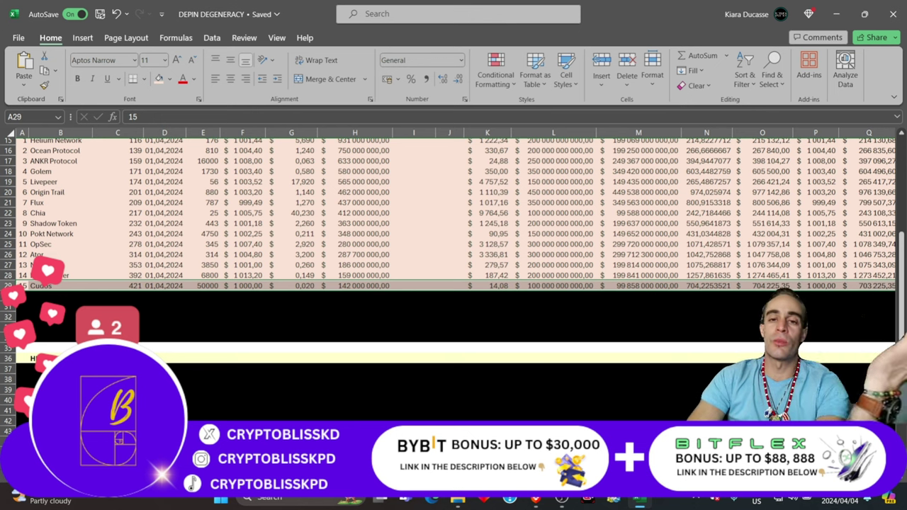
drag(26, 301, 889, 309)
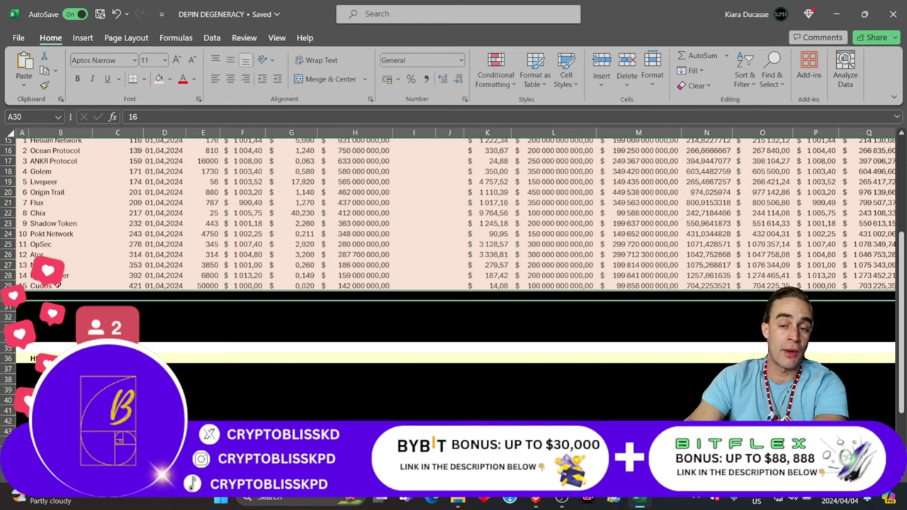
click(160, 79)
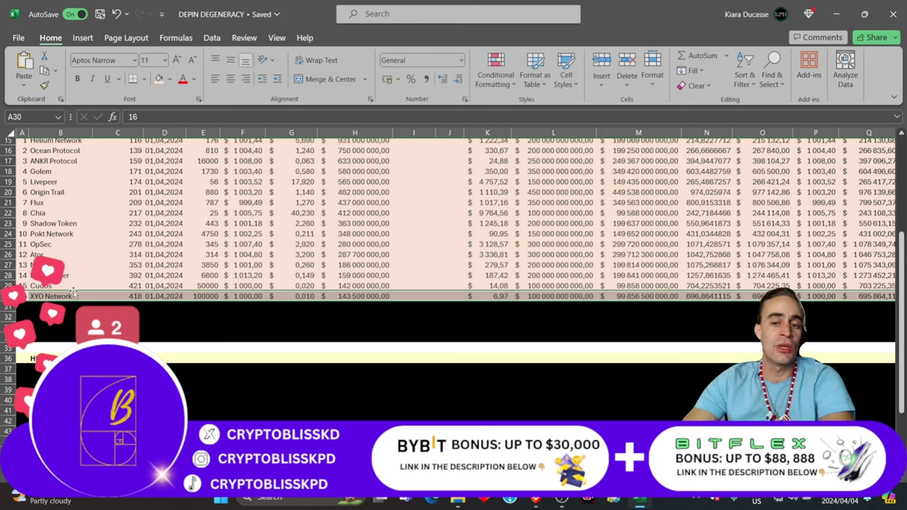
scroll(319, 204, up, 1)
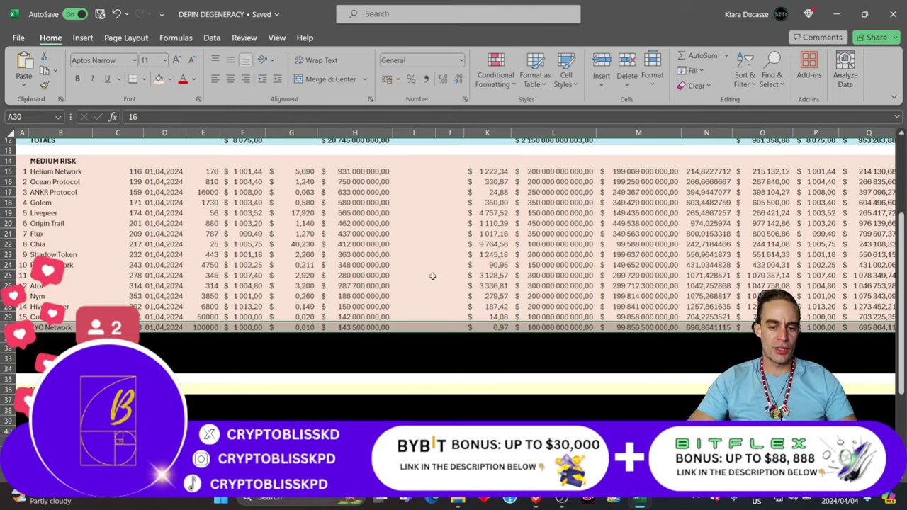
Step: Switch to the browser and look over the latest videos on the CRYPTO BLISS YouTube channel
click(537, 504)
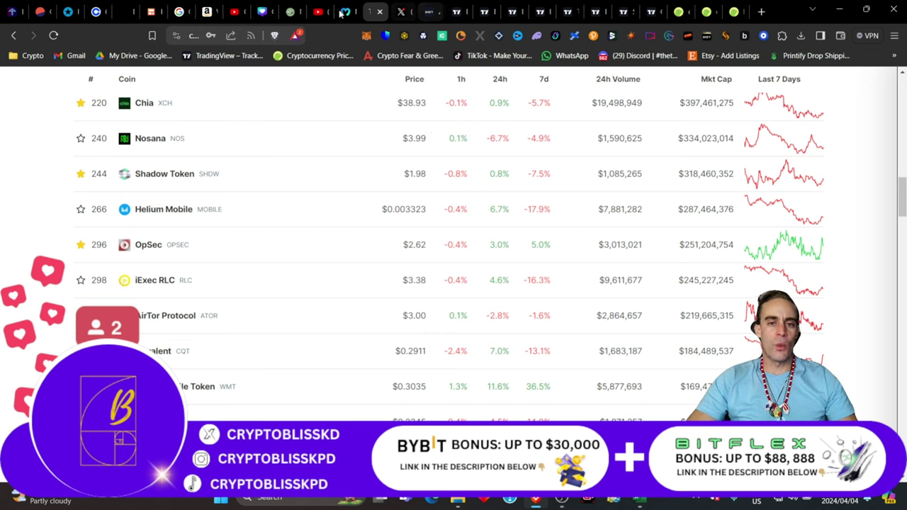
click(318, 13)
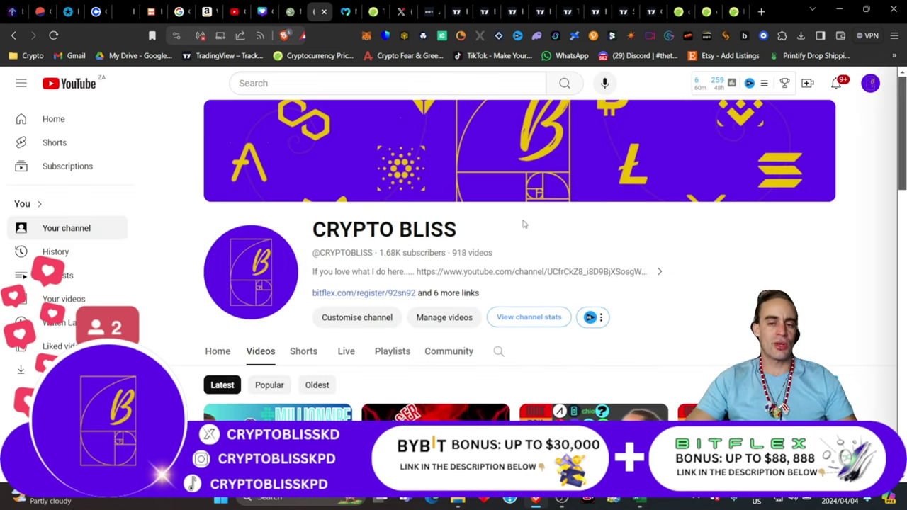
scroll(524, 225, down, 2)
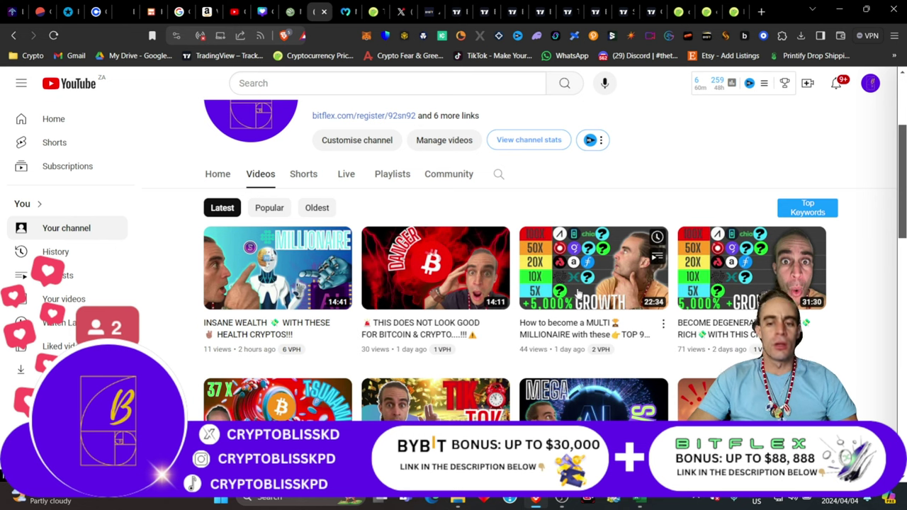
mouse_move(576, 294)
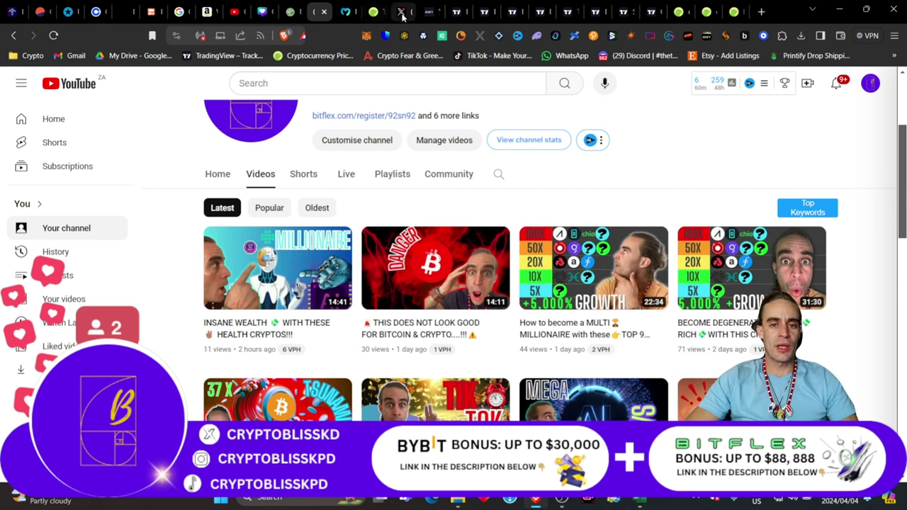
Step: Open the Bybit BTCUSDT perpetual page and examine the recent price action on the 4-hour chart
click(431, 13)
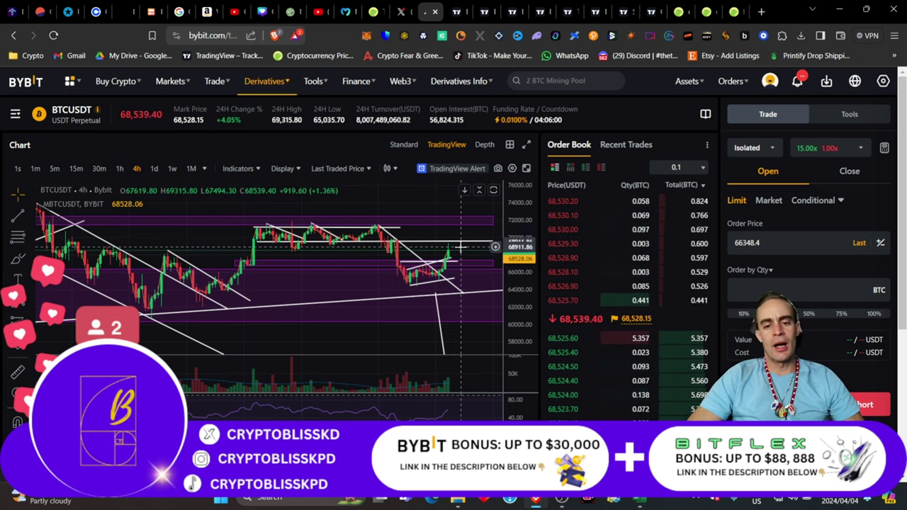
click(461, 247)
click(468, 259)
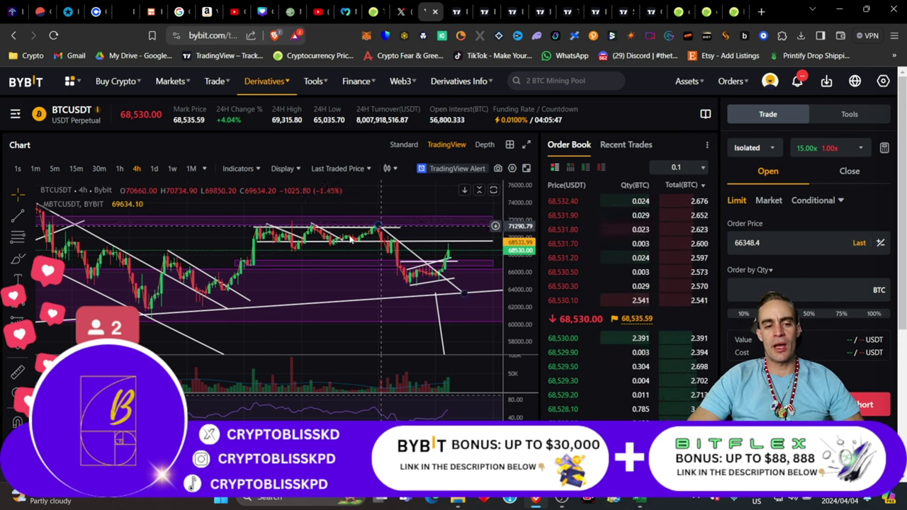
scroll(447, 236, down, 3)
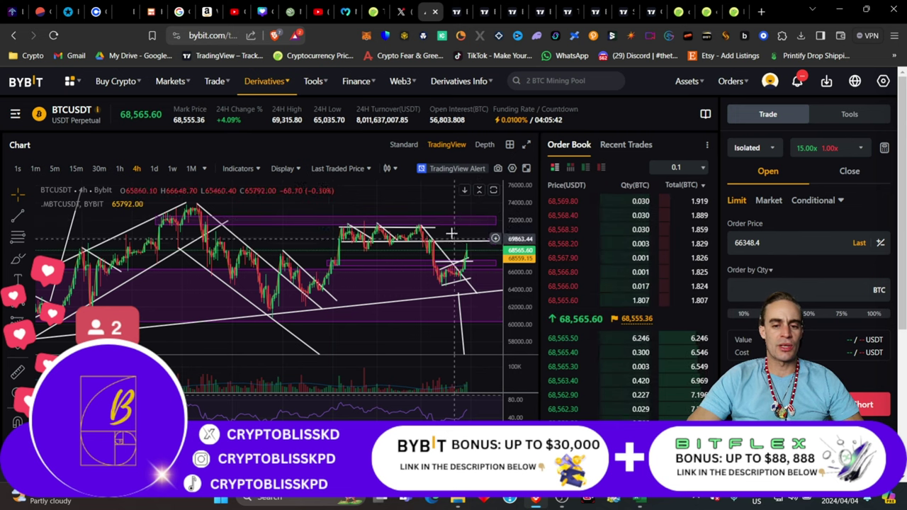
drag(381, 235, 346, 235)
drag(429, 248, 339, 274)
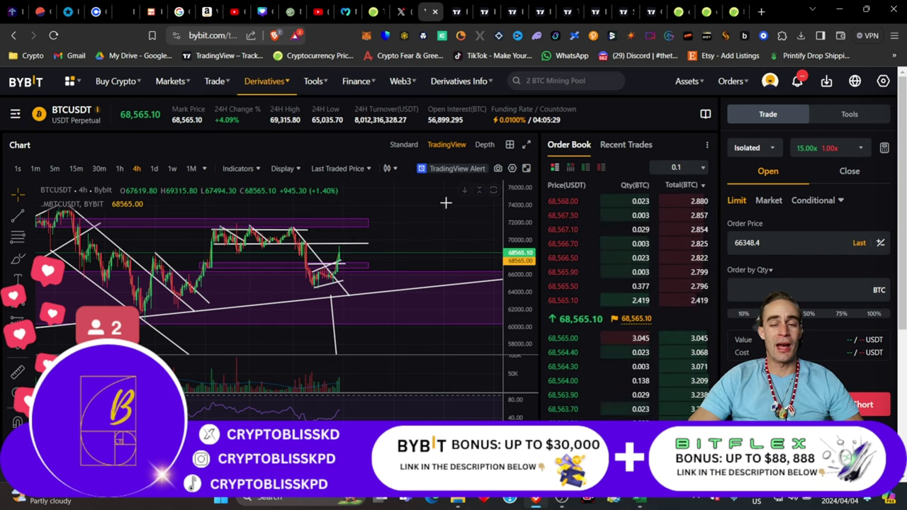
drag(402, 217, 411, 225)
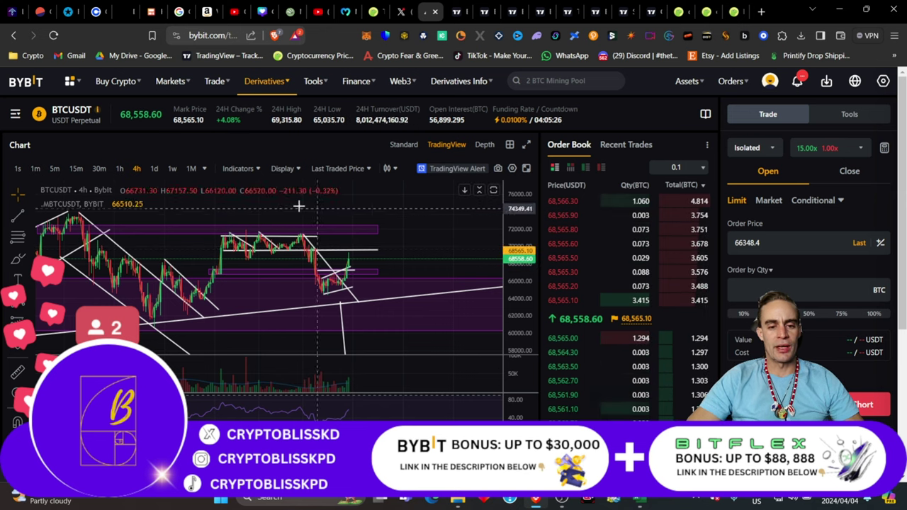
Step: Draw a steep trend line on the BTCUSDT chart and move it above the latest candles, spanning about 71,019 to 78,360
drag(304, 208, 395, 222)
mouse_move(516, 222)
mouse_down()
mouse_move(447, 237)
mouse_move(324, 235)
mouse_up()
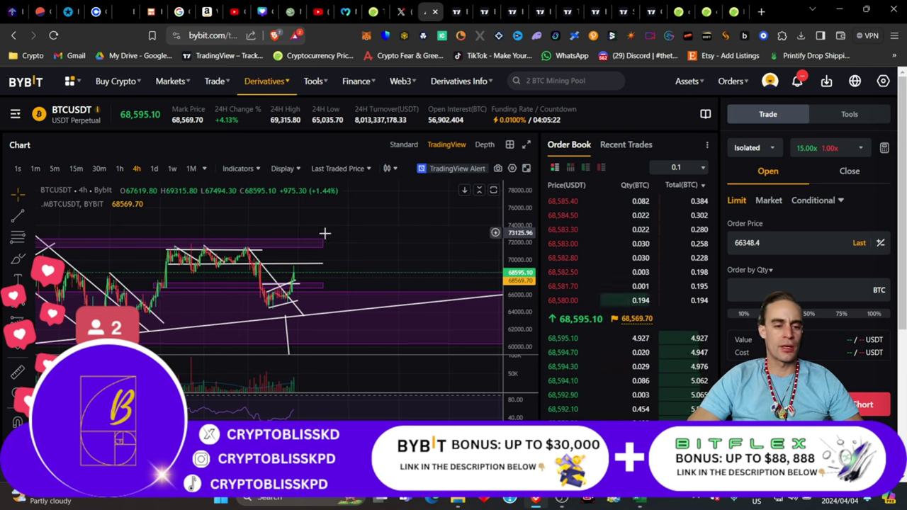
click(19, 217)
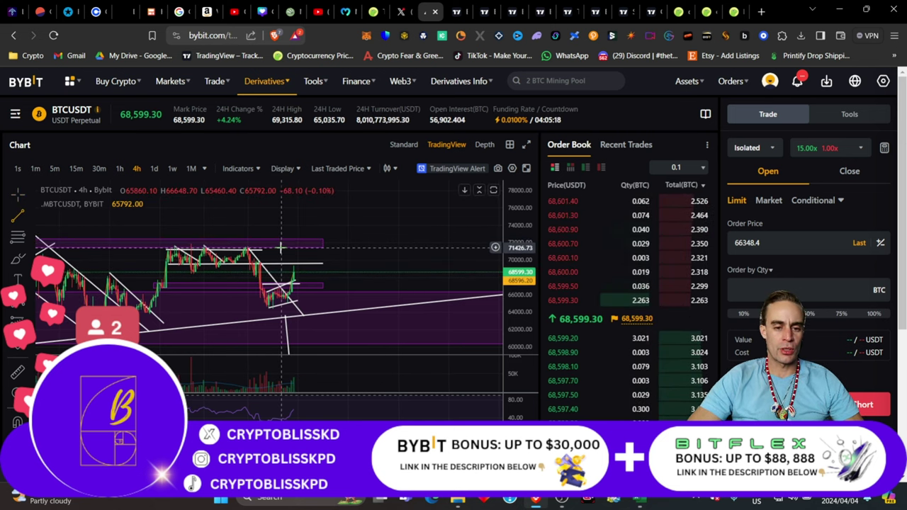
click(281, 248)
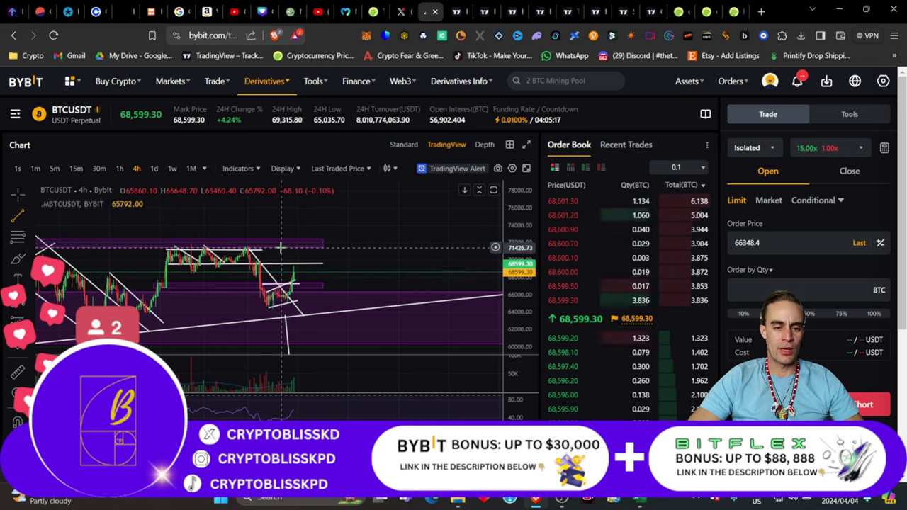
click(273, 307)
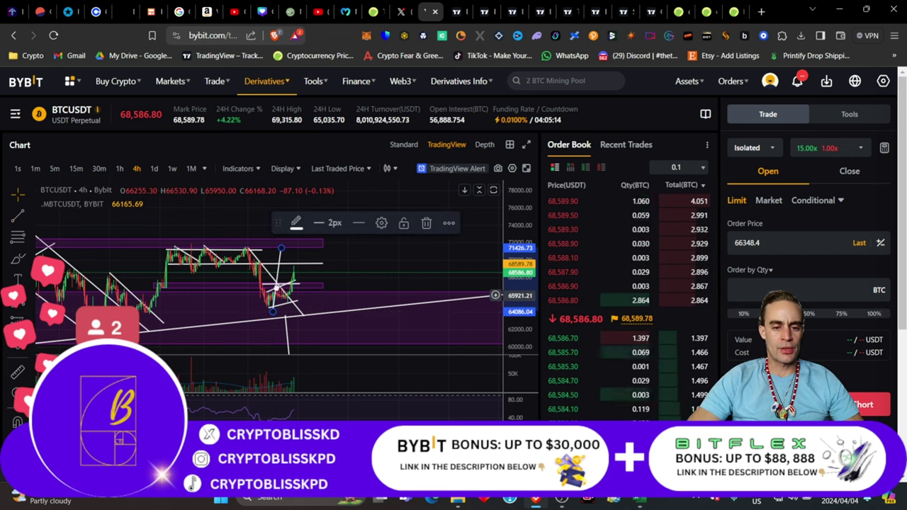
drag(274, 306, 289, 195)
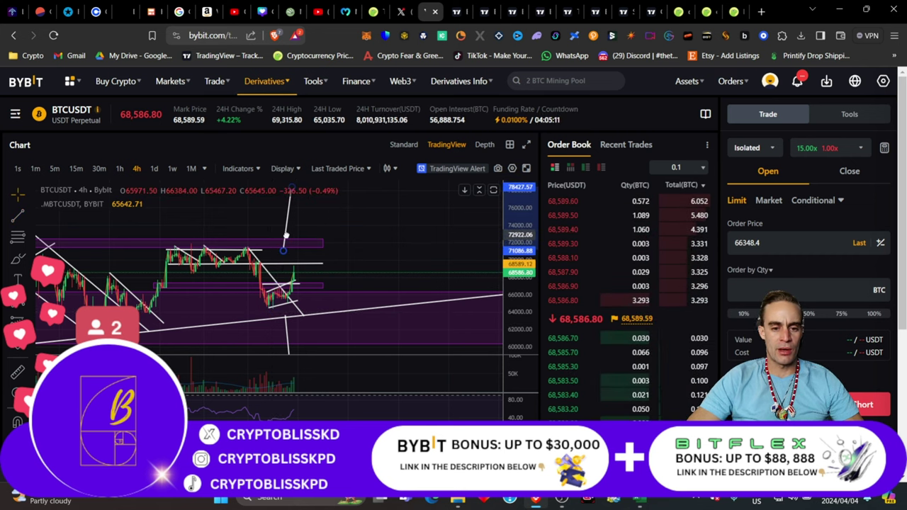
click(286, 236)
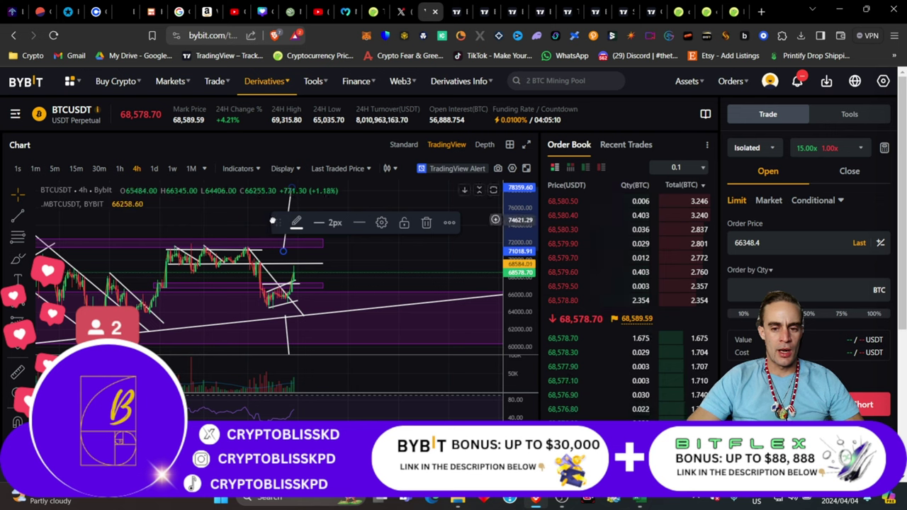
click(417, 225)
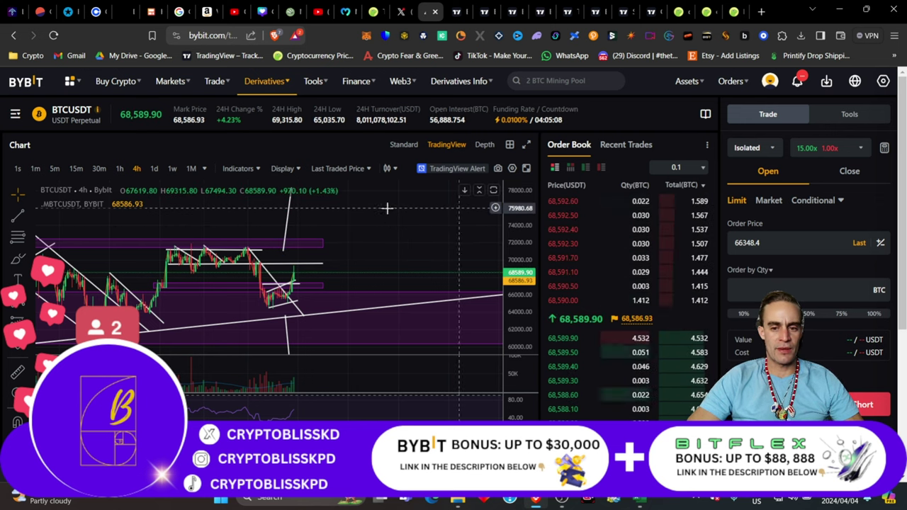
scroll(425, 241, down, 5)
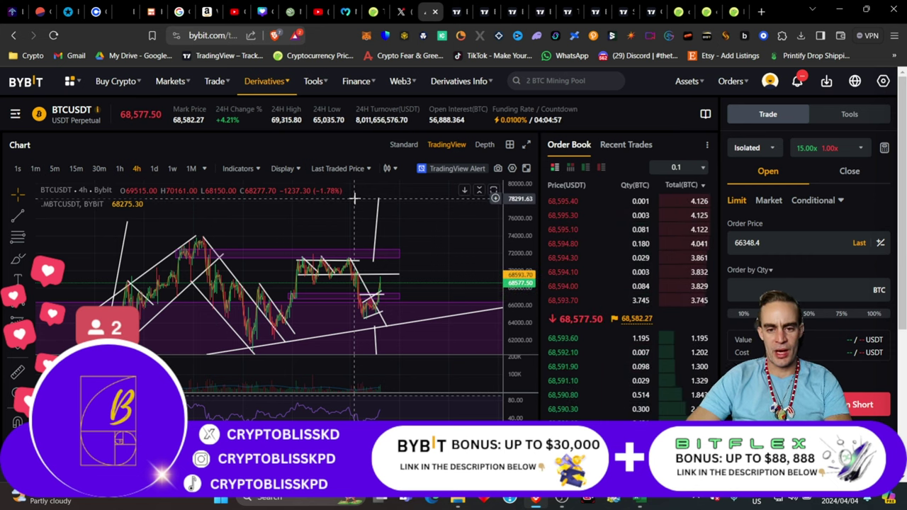
Step: Switch back to the workbook and fill rows 31 and 32 with the same light orange from column A through column Q
click(637, 501)
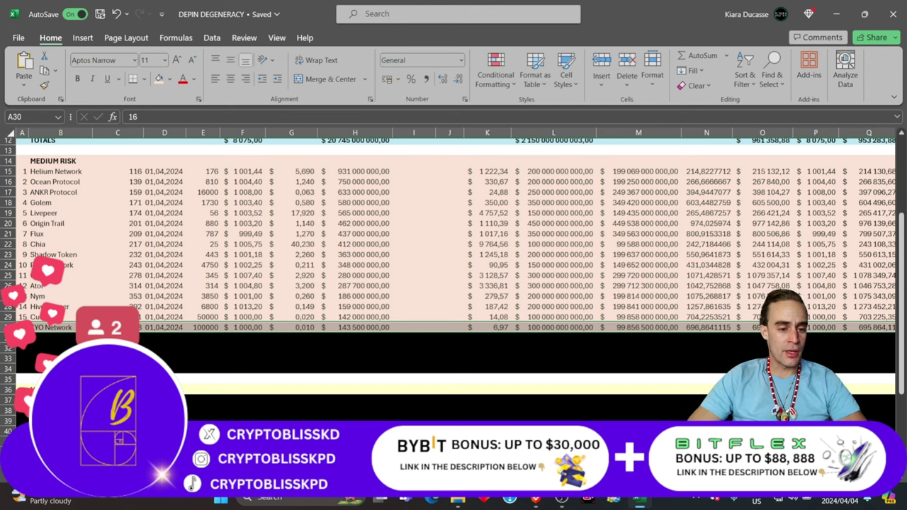
drag(28, 338, 862, 334)
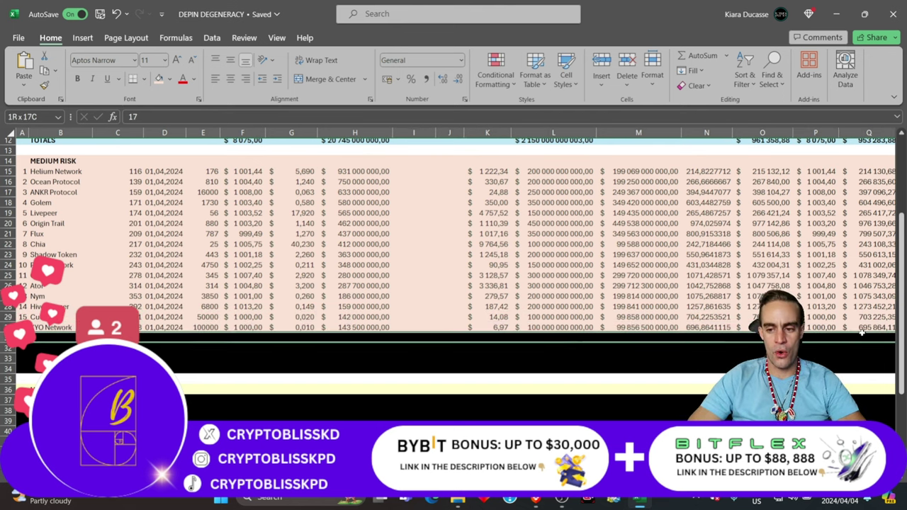
click(157, 79)
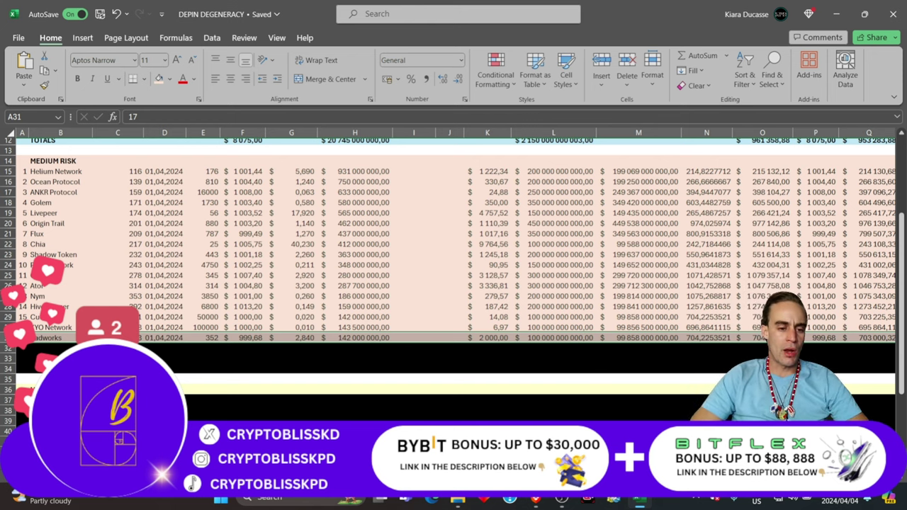
drag(21, 349, 869, 346)
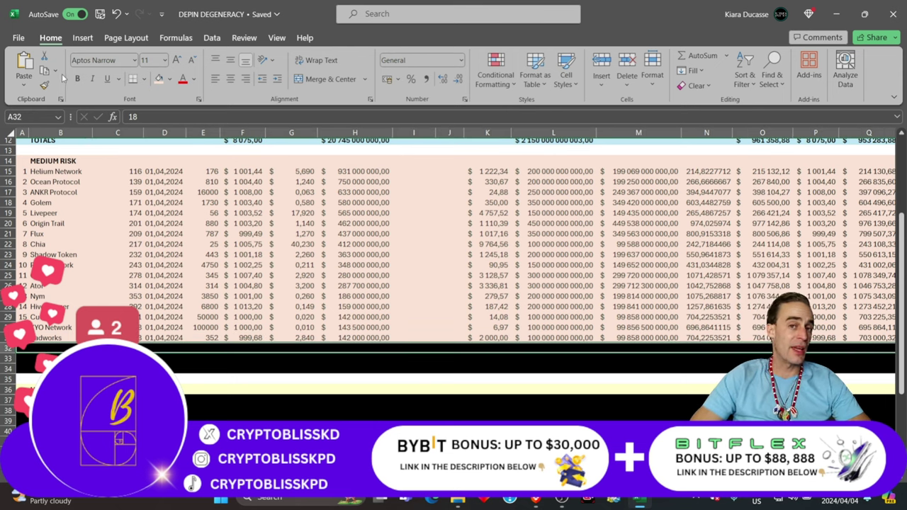
click(159, 81)
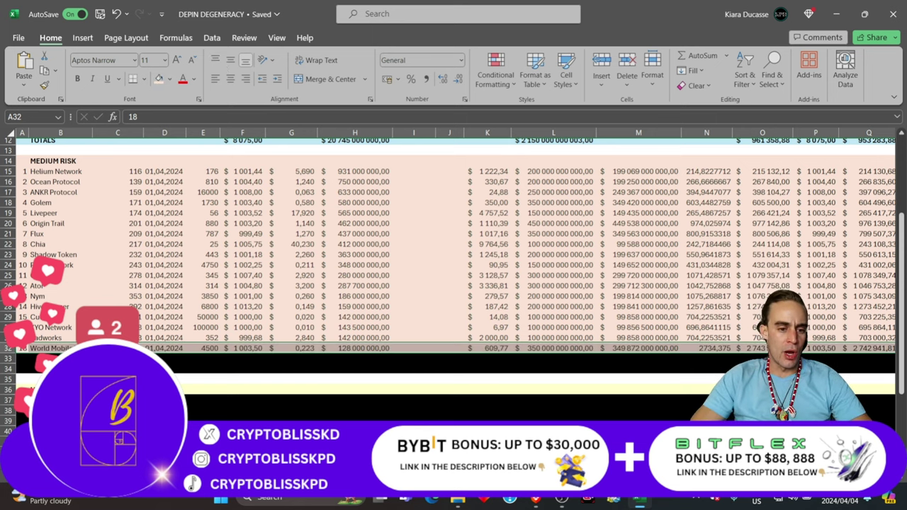
Step: Inspect the coin name and CoinGecko rank cells in row 32, plus the hidden rank cell in row 33
click(118, 348)
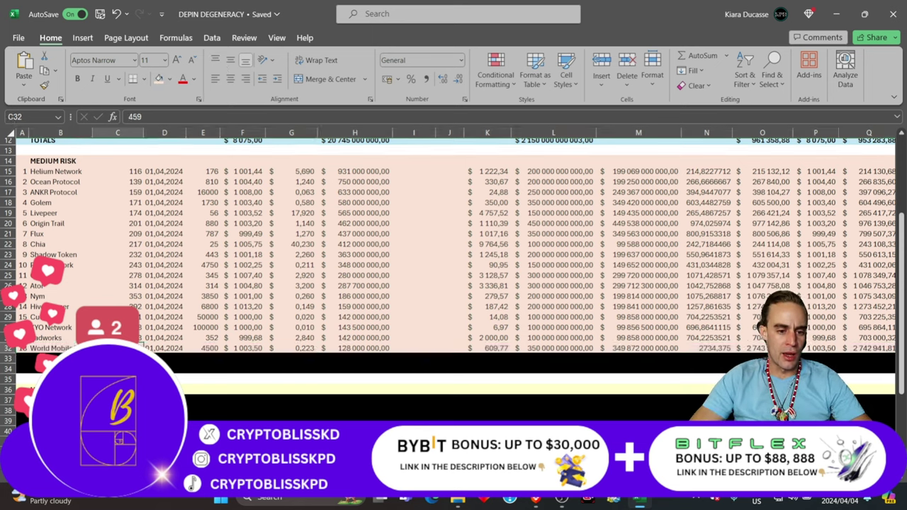
click(60, 348)
double_click(60, 348)
click(118, 359)
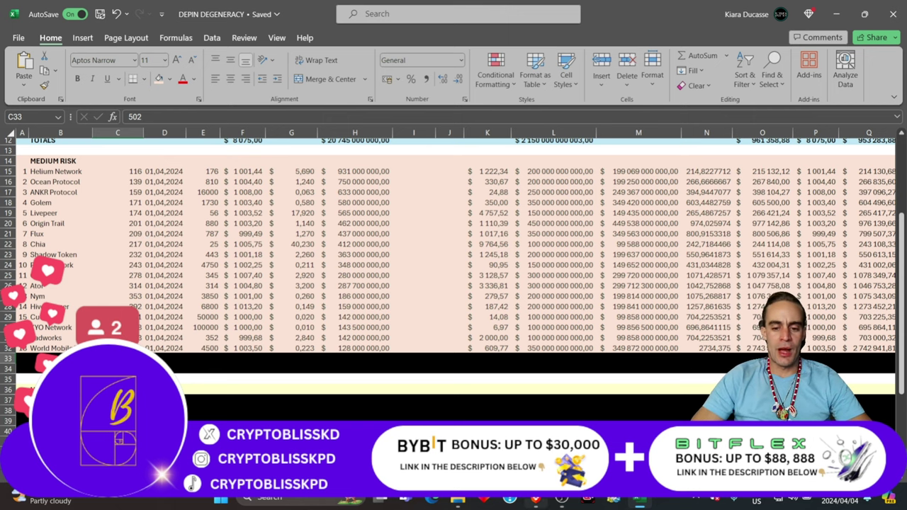
Step: Switch to the browser, look over CoinGecko's Top DePIN Coins page and examine the World Mobile Token price page against the workbook
click(536, 500)
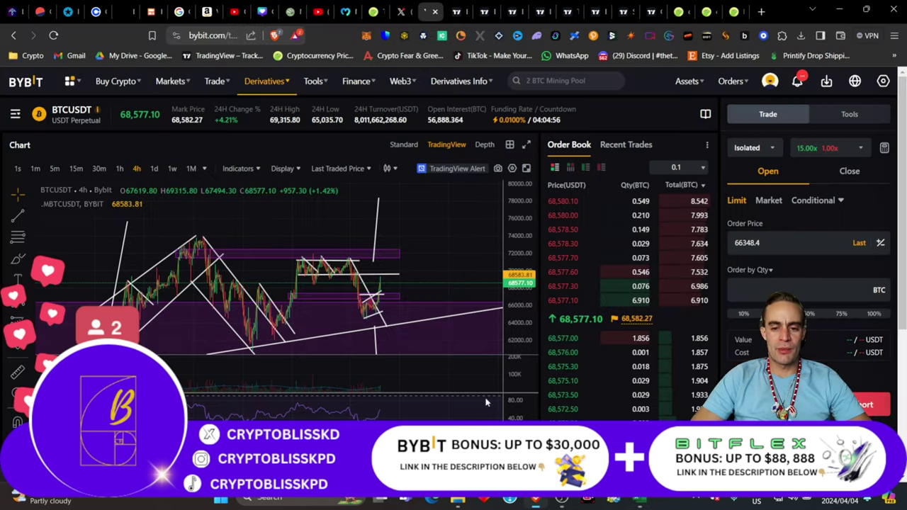
click(374, 12)
scroll(414, 278, up, 5)
scroll(415, 278, up, 10)
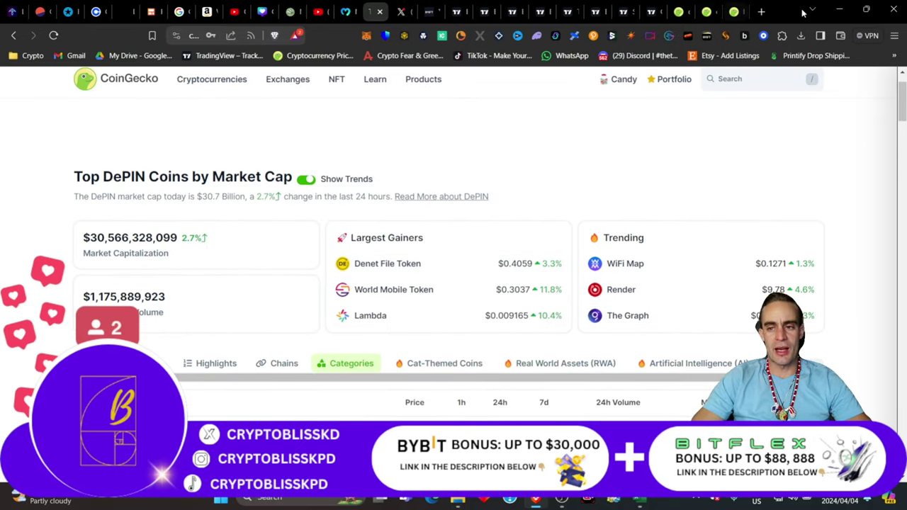
click(839, 11)
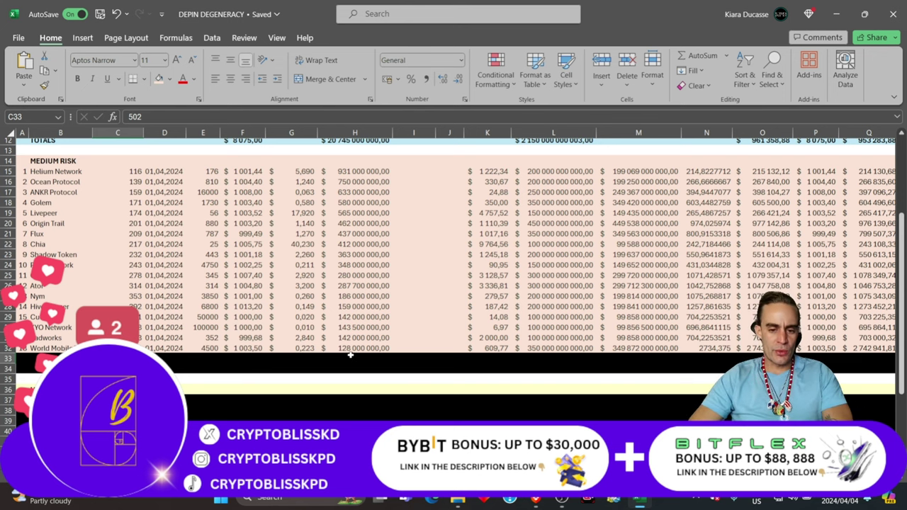
click(545, 500)
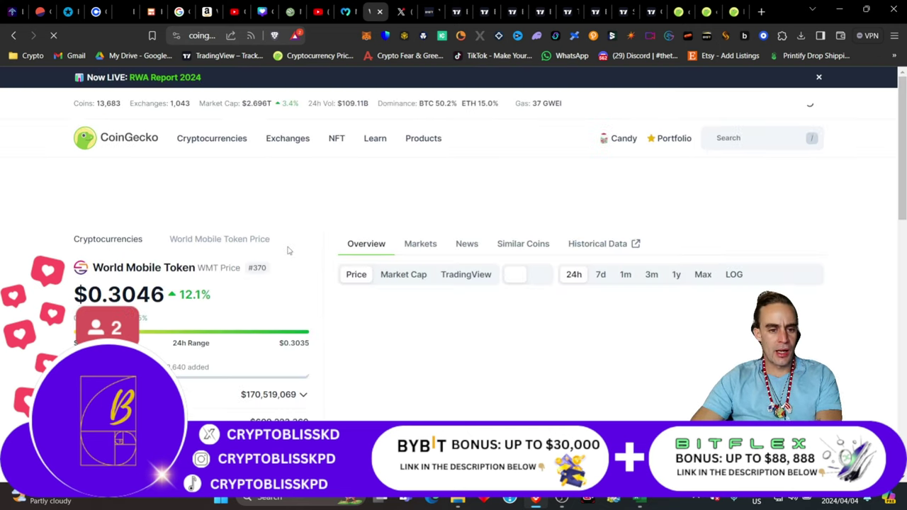
scroll(287, 250, down, 3)
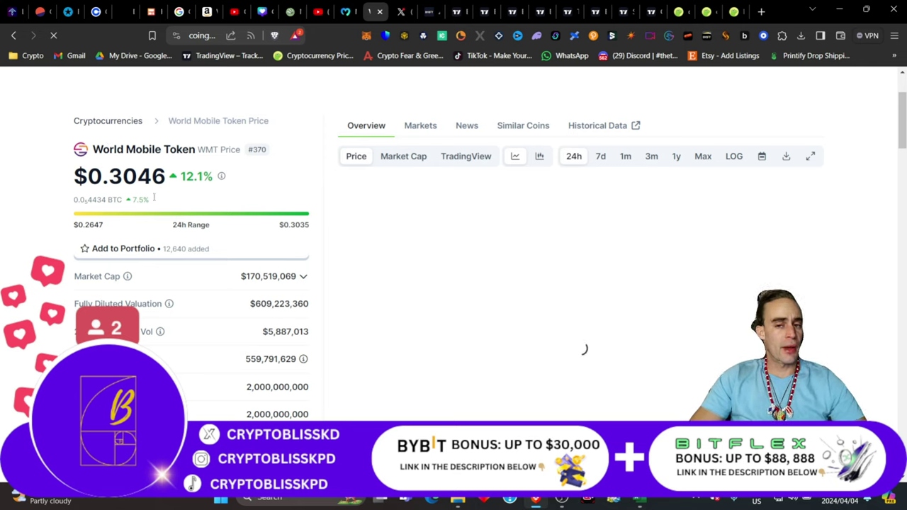
mouse_move(567, 502)
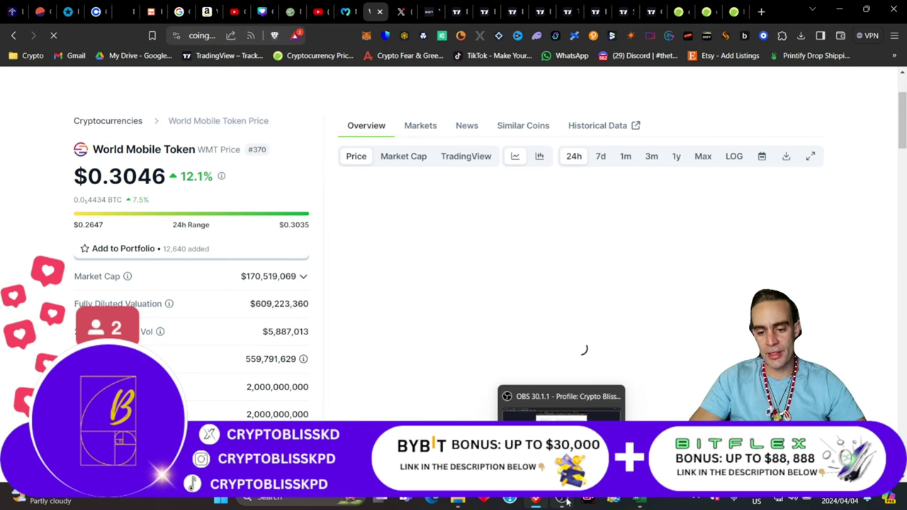
click(640, 501)
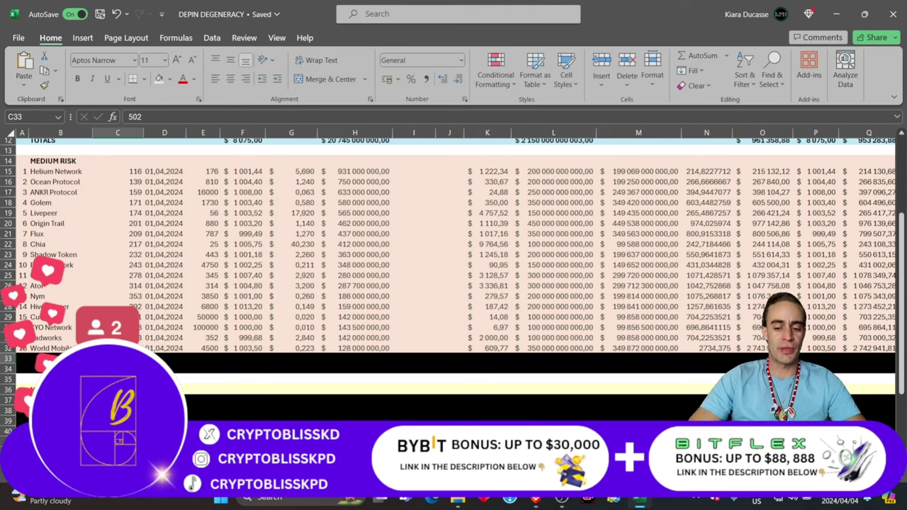
click(536, 500)
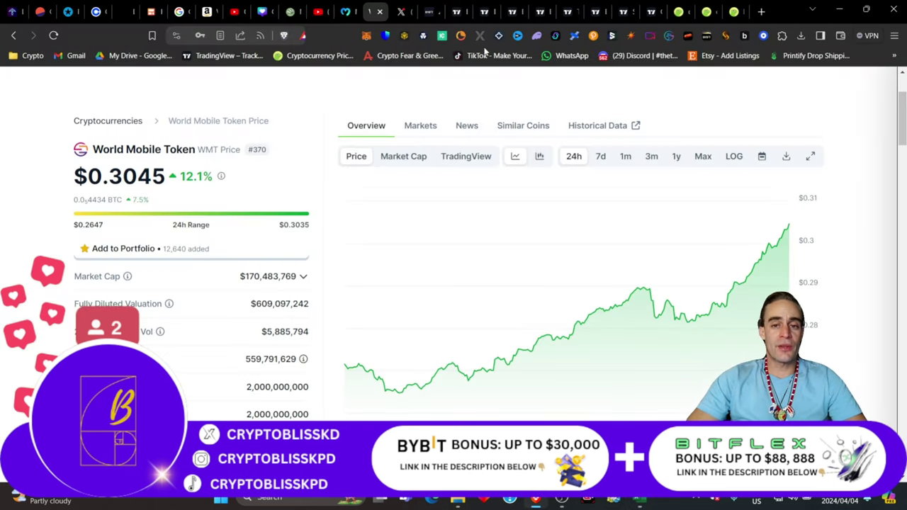
Step: Show the CRYPTO BLISS YouTube channel and X profile, and fill row 33 of the workbook with light orange from column A through column Q
click(317, 11)
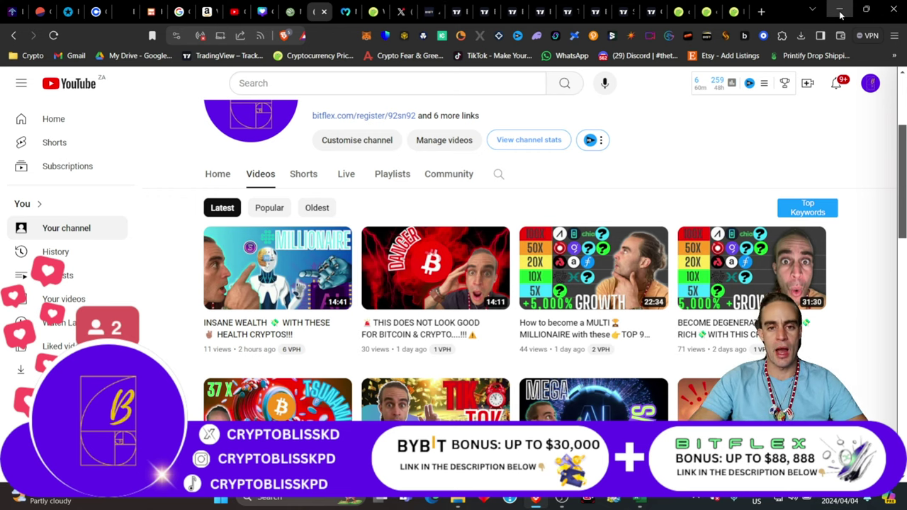
key(alt+Tab)
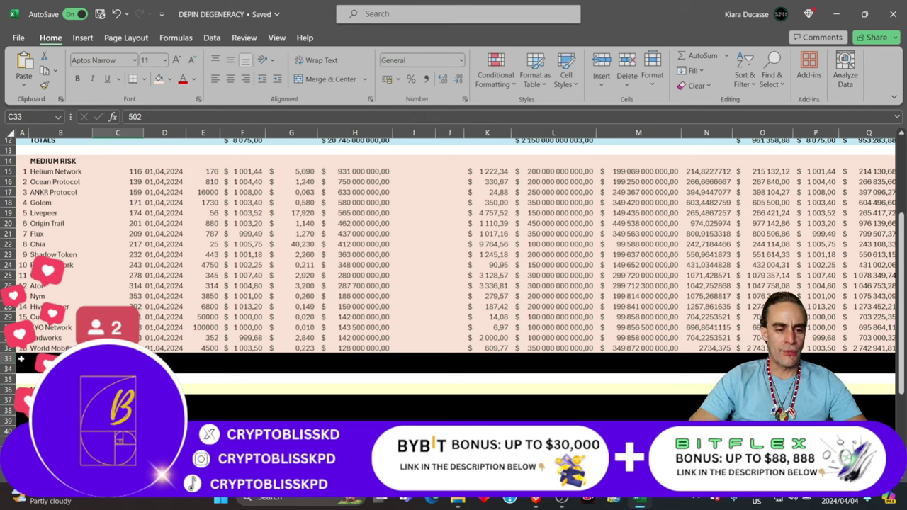
drag(21, 359, 876, 358)
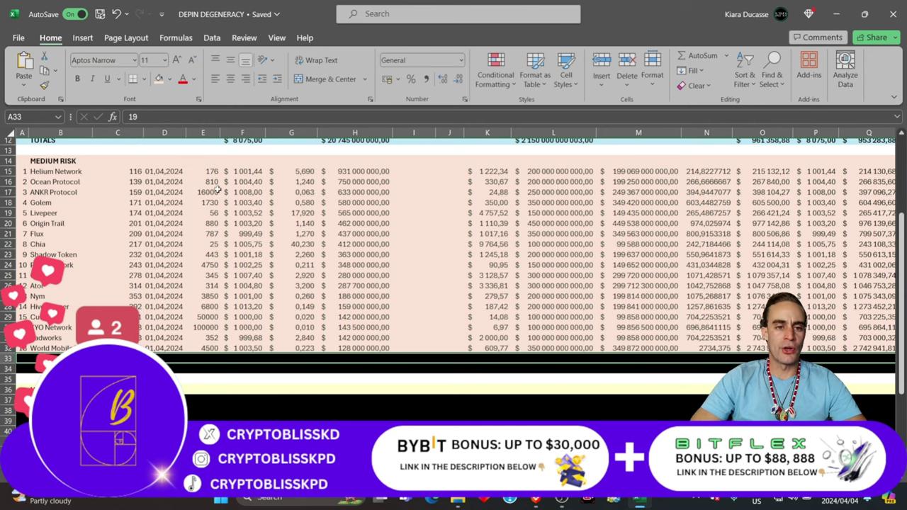
click(536, 502)
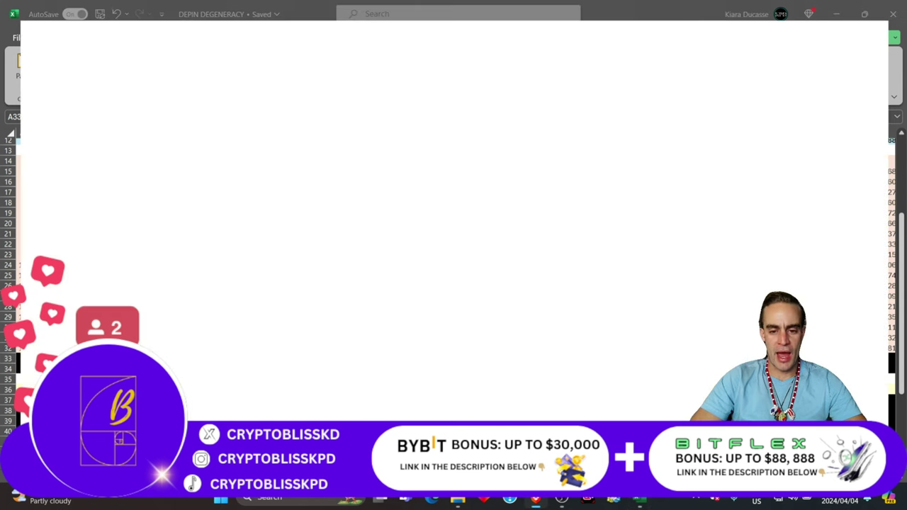
scroll(420, 242, up, 5)
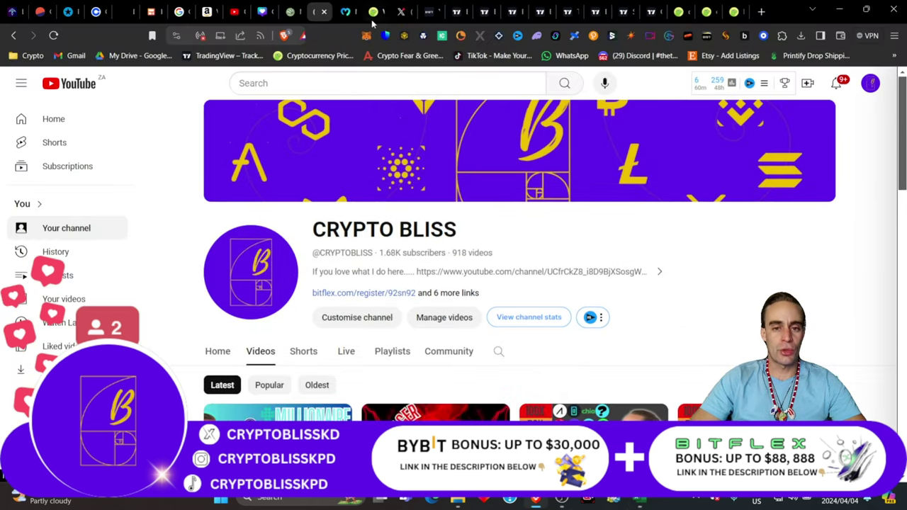
click(402, 12)
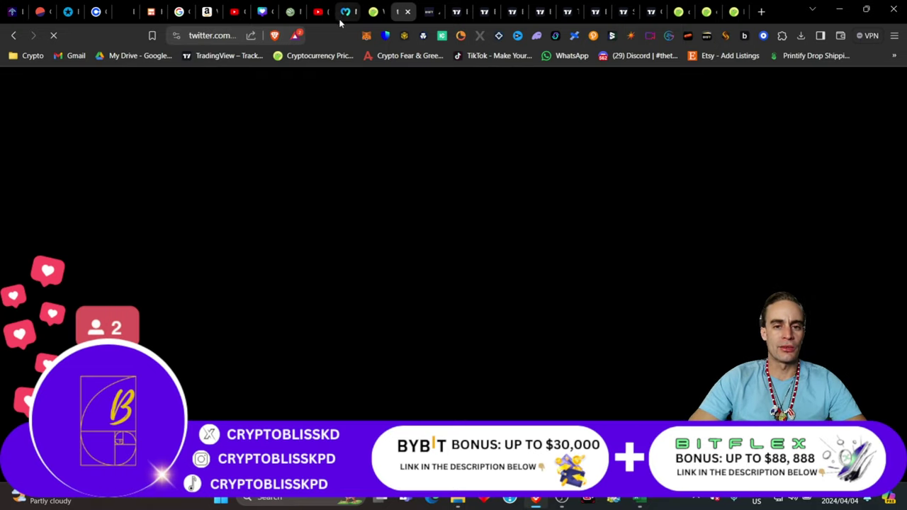
click(318, 11)
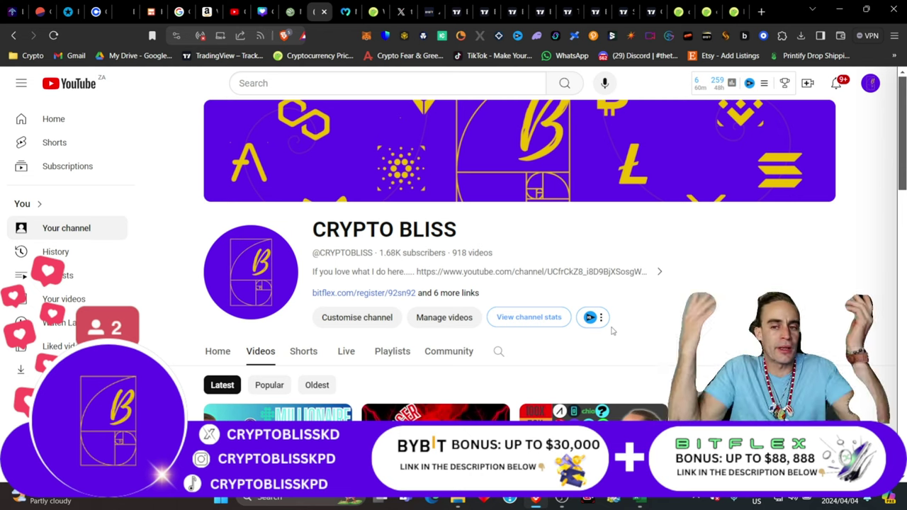
click(399, 14)
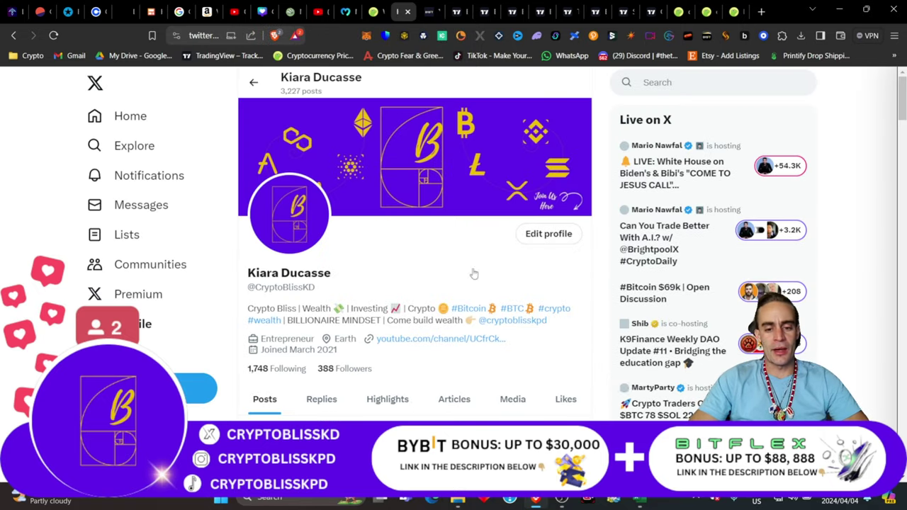
click(639, 504)
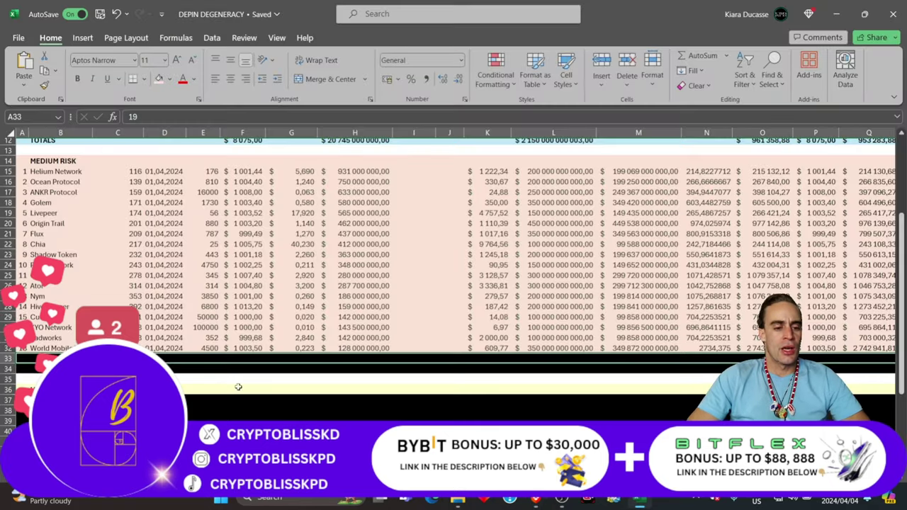
click(160, 79)
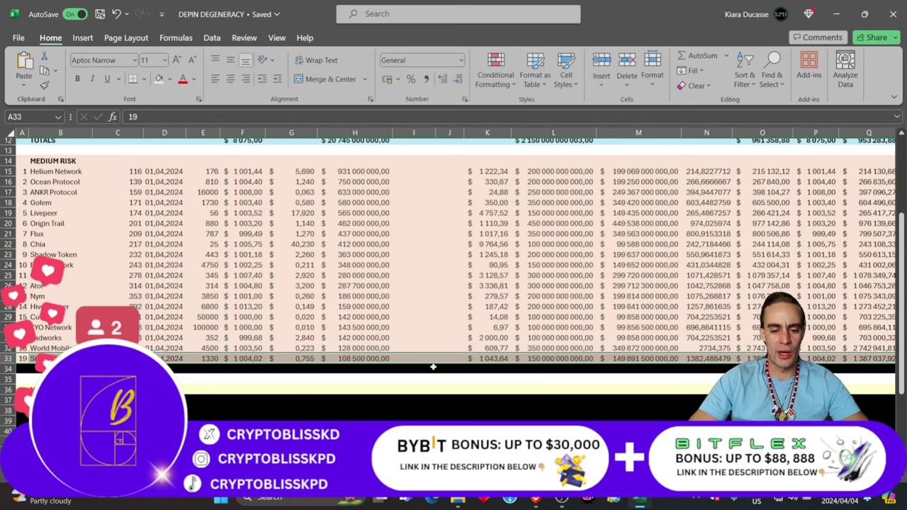
Step: Review the Blue Chip, Medium Risk and High Risk sections of the portfolio and inspect the Blue Chip Value total in F12
scroll(429, 350, down, 3)
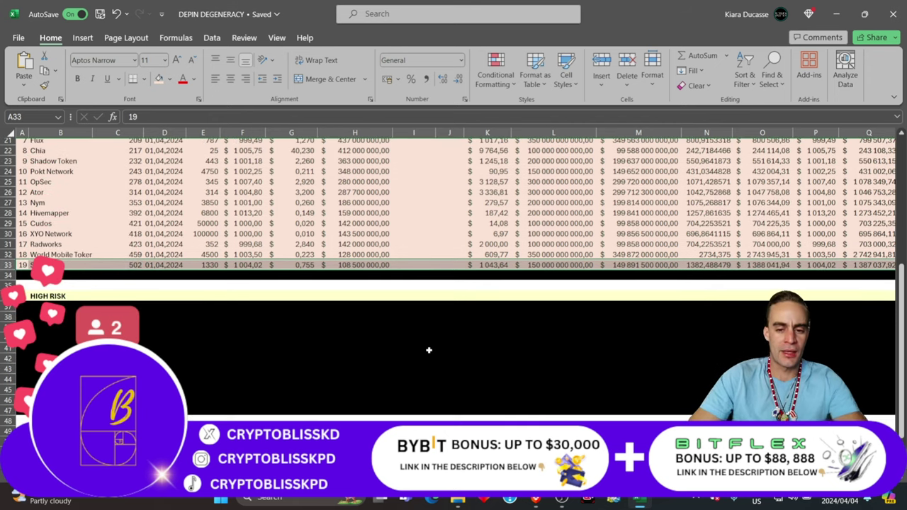
scroll(429, 350, down, 1)
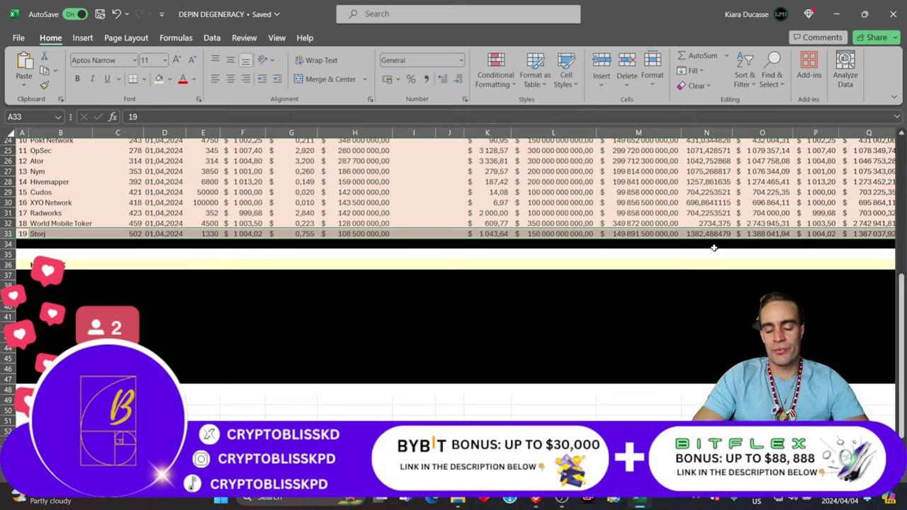
scroll(714, 248, up, 7)
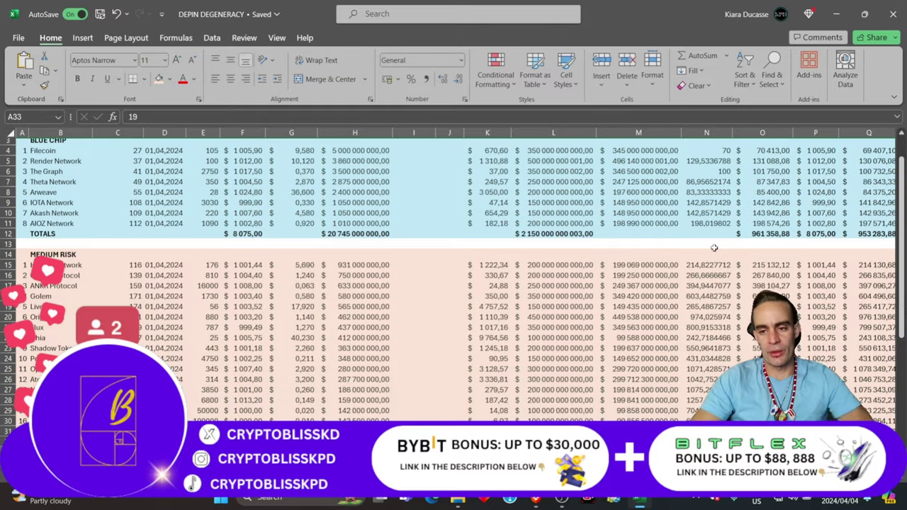
scroll(714, 247, up, 1)
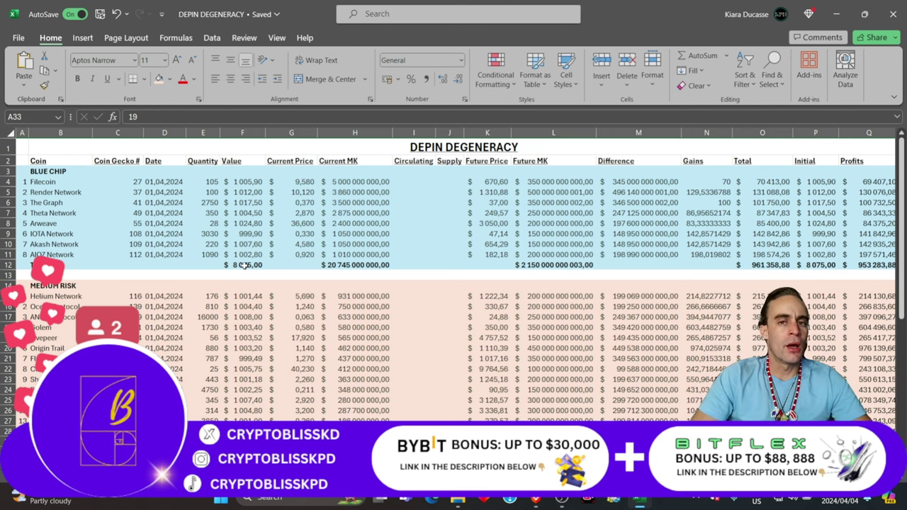
click(245, 264)
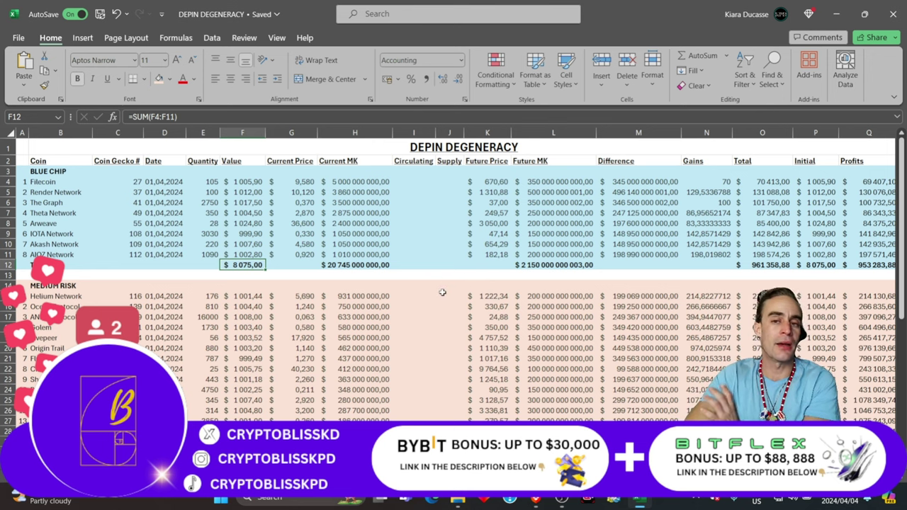
scroll(435, 292, down, 3)
scroll(432, 310, down, 2)
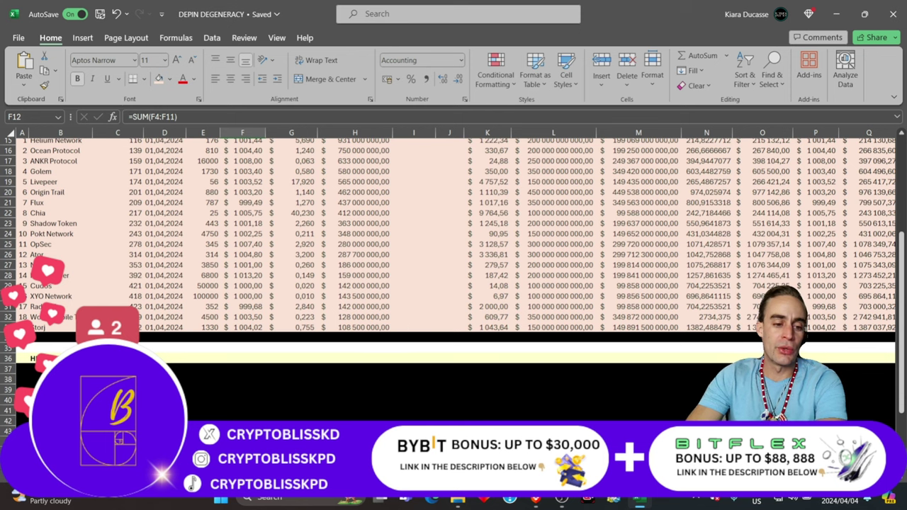
scroll(237, 343, up, 2)
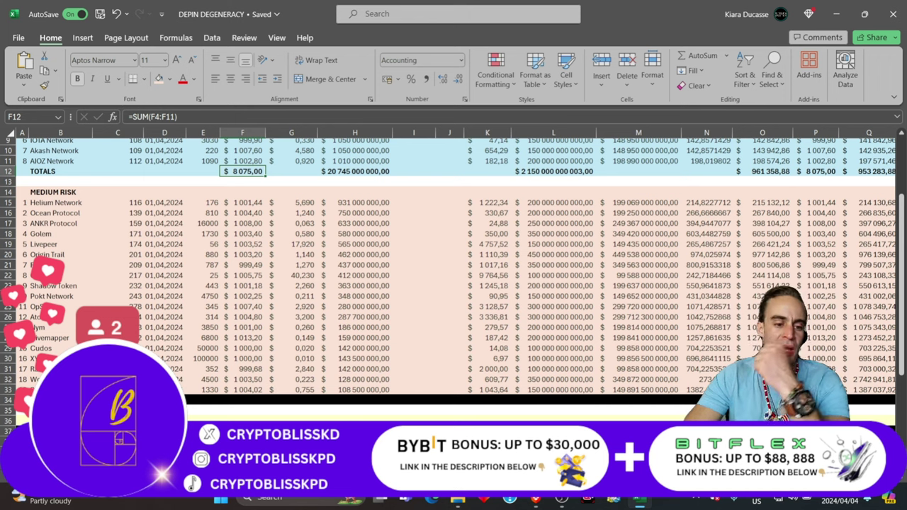
Step: Fill row 34 with light orange from column A through column H and move those cells down to row 35
drag(22, 401, 233, 401)
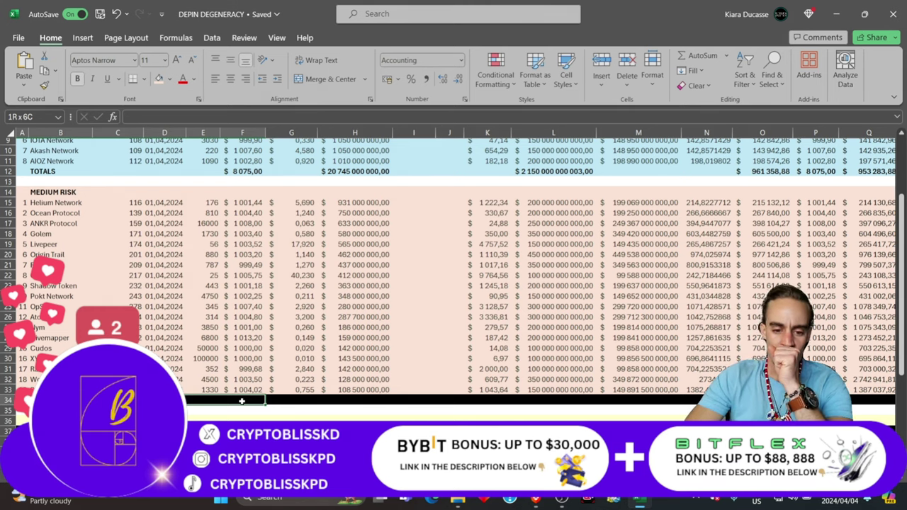
drag(241, 401, 376, 401)
click(162, 81)
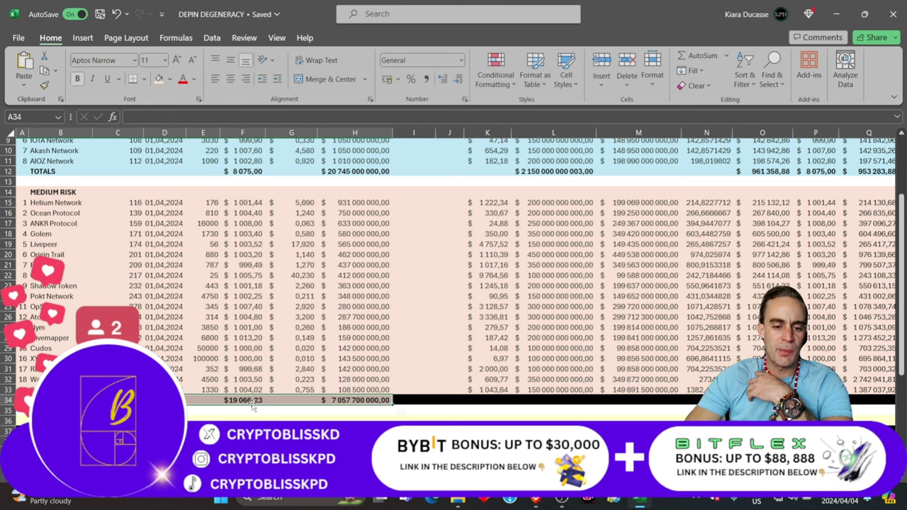
drag(239, 400, 239, 410)
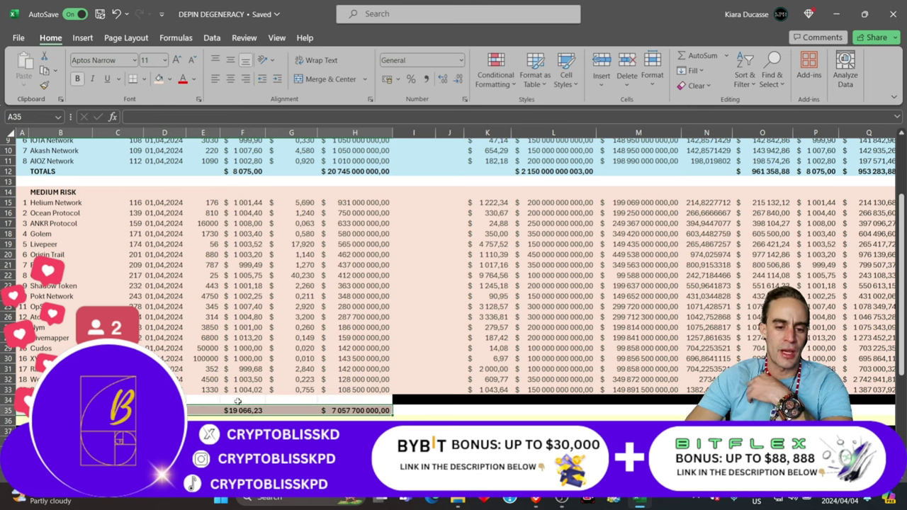
Step: Undo the move of the Medium Risk totals cells from row 34 to row 35
click(118, 14)
click(464, 409)
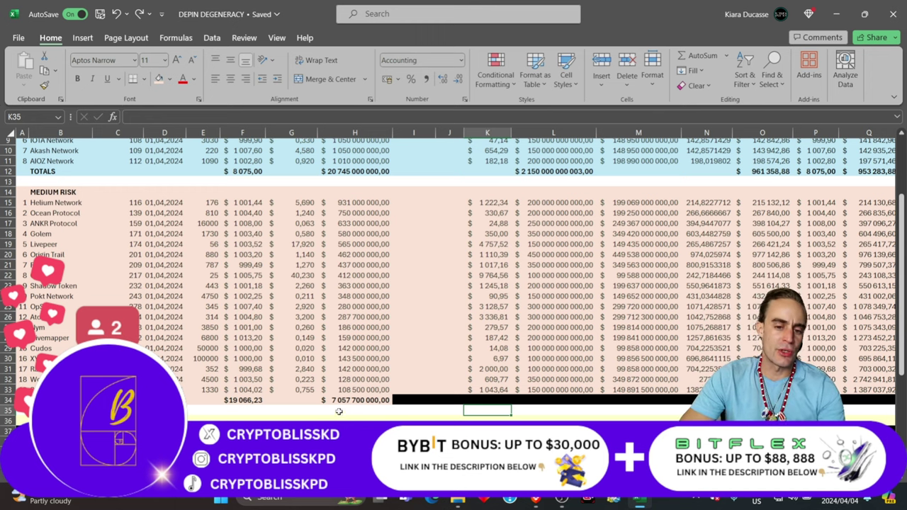
Step: Compare the Blue Chip and Medium Risk totals for Value and Current MK, and inspect the Blue Chip Future MK total in L12
scroll(302, 220, up, 2)
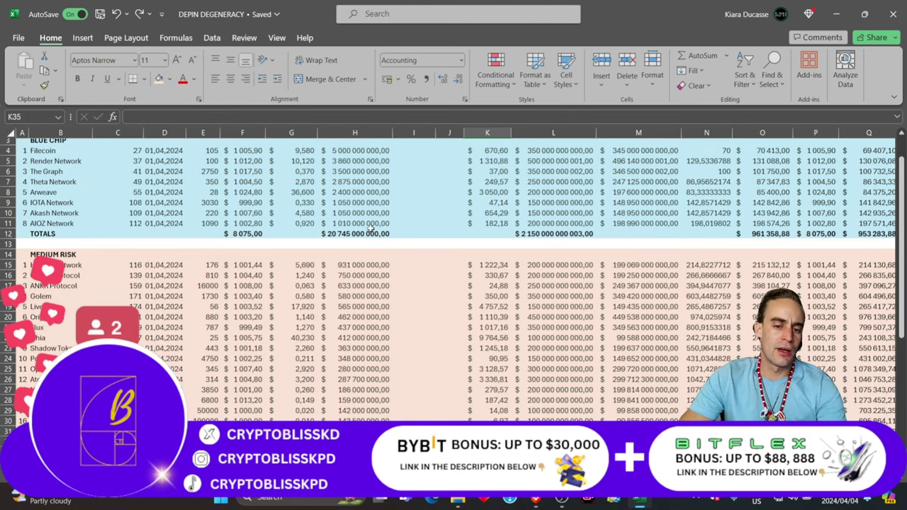
scroll(297, 206, up, 1)
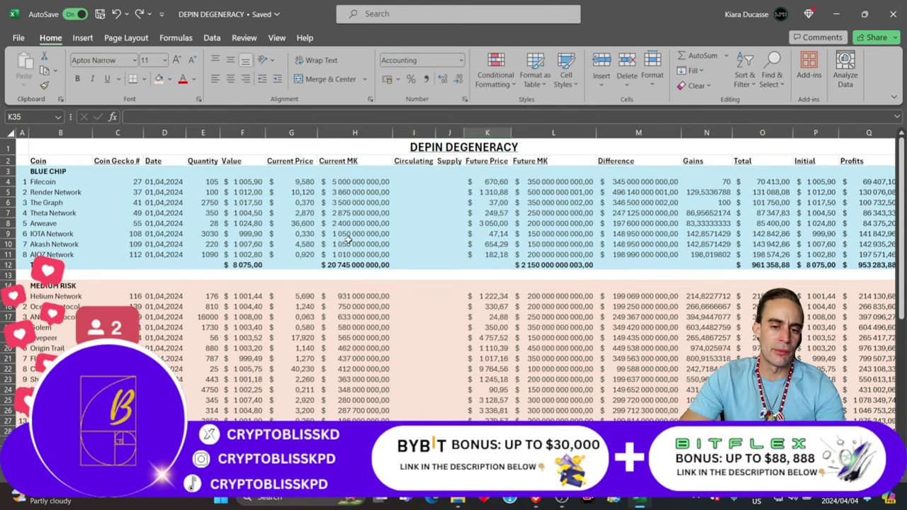
scroll(348, 239, down, 1)
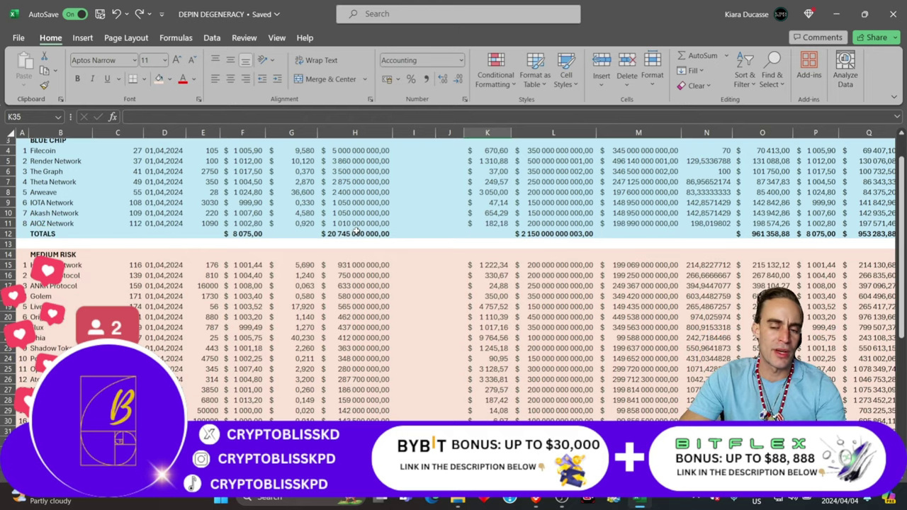
scroll(358, 233, down, 4)
scroll(350, 346, up, 2)
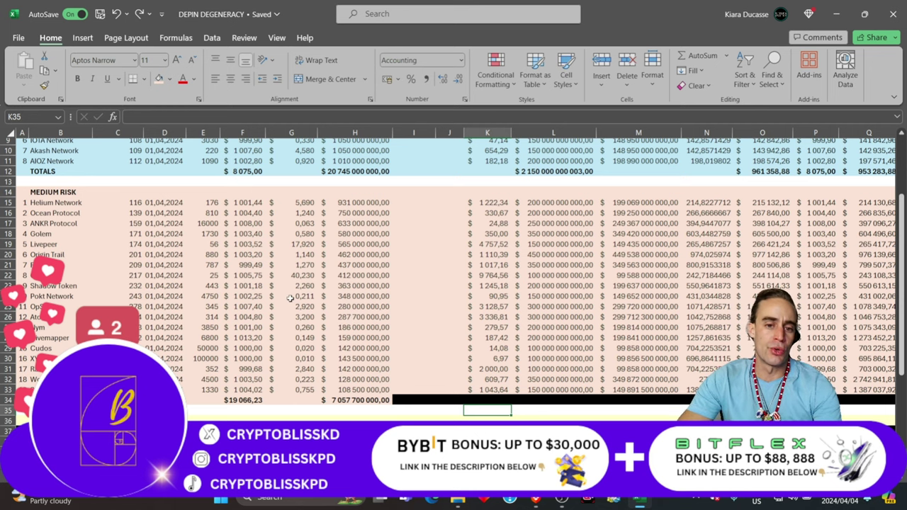
scroll(290, 299, up, 2)
scroll(323, 293, down, 3)
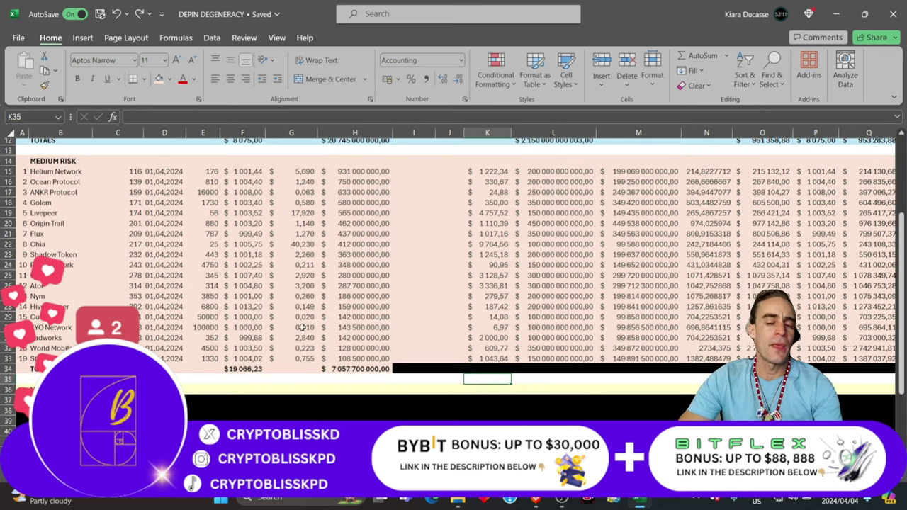
scroll(301, 329, up, 1)
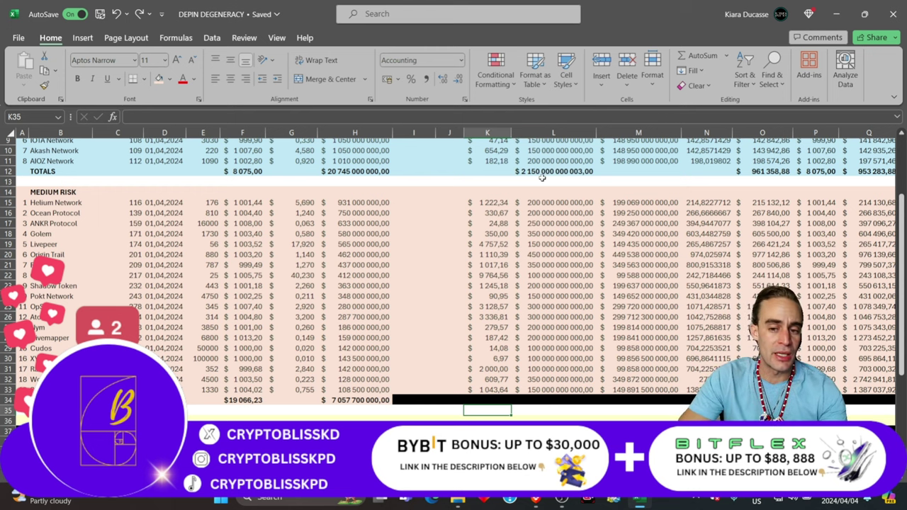
scroll(549, 170, up, 3)
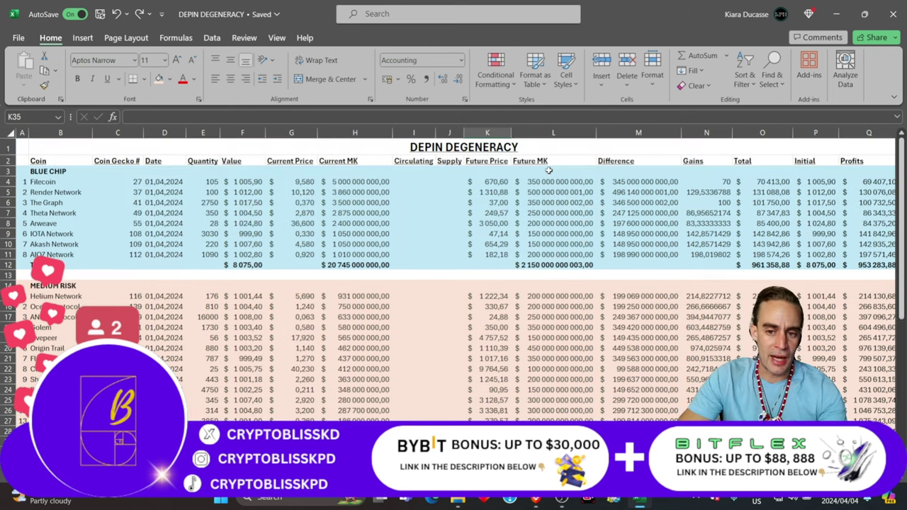
click(547, 265)
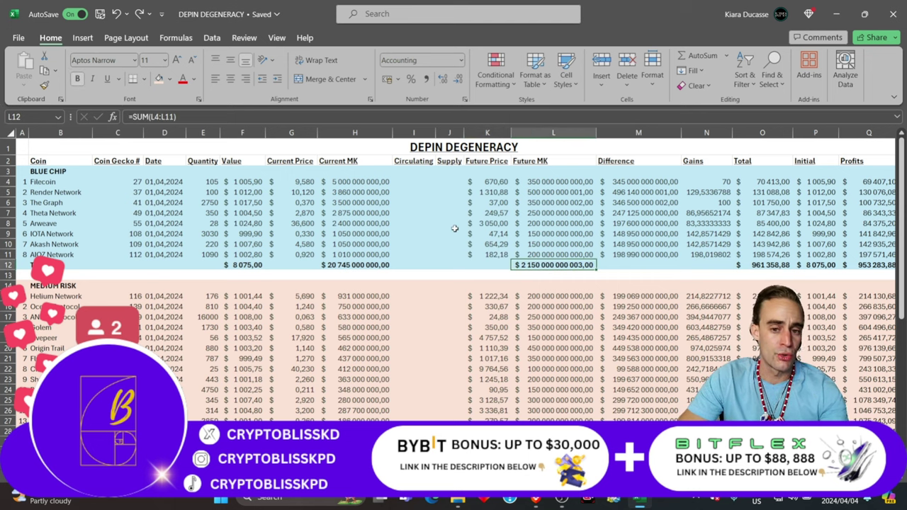
Step: Fill cells I34 through L34 of the Medium Risk totals row with light orange
scroll(457, 229, down, 4)
drag(417, 374, 526, 368)
click(158, 80)
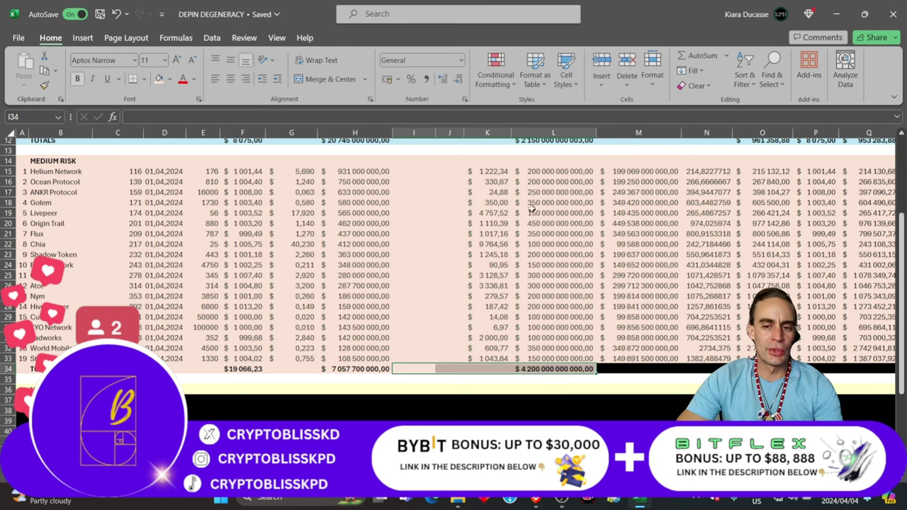
click(558, 380)
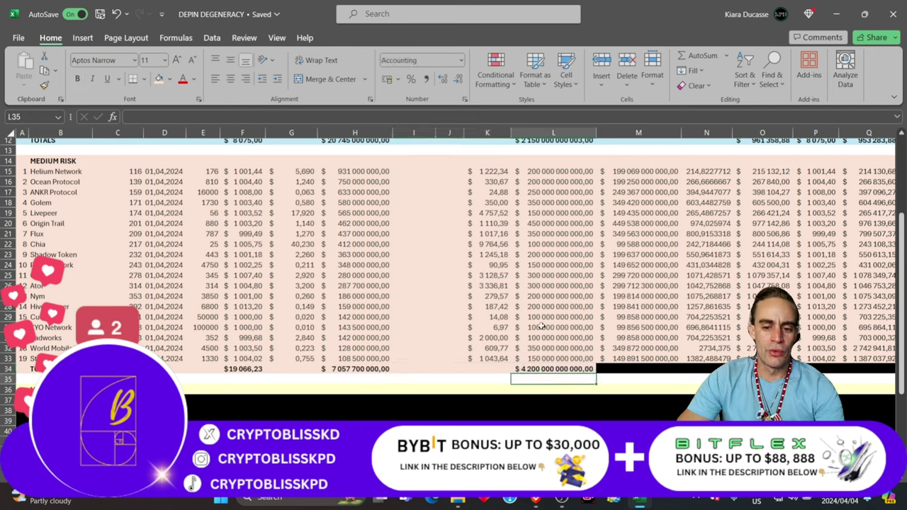
Step: Compare the Future MK figures and totals of the Blue Chip and Medium Risk sections
scroll(476, 285, up, 1)
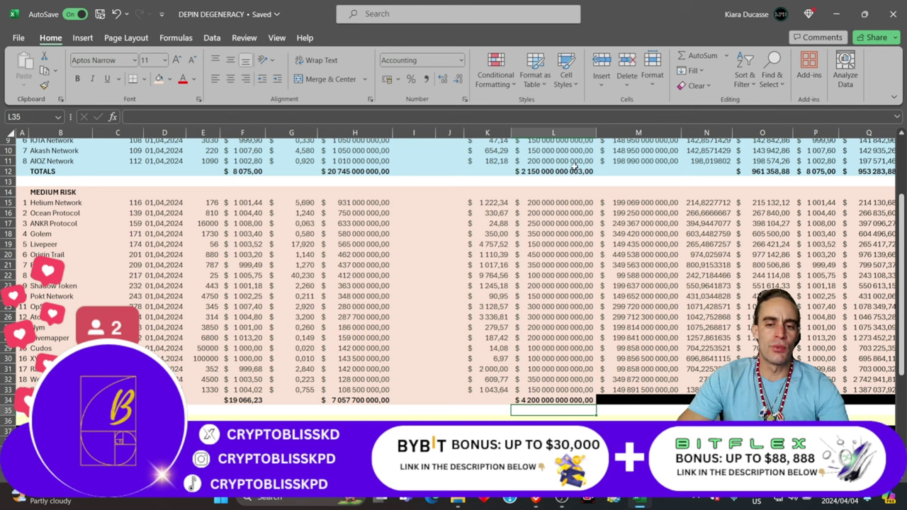
scroll(519, 201, up, 3)
scroll(565, 279, down, 1)
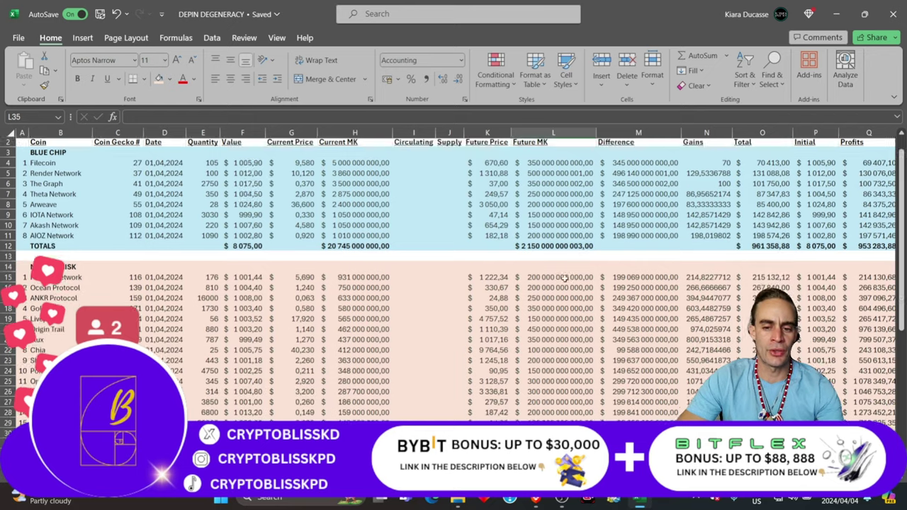
scroll(565, 279, down, 3)
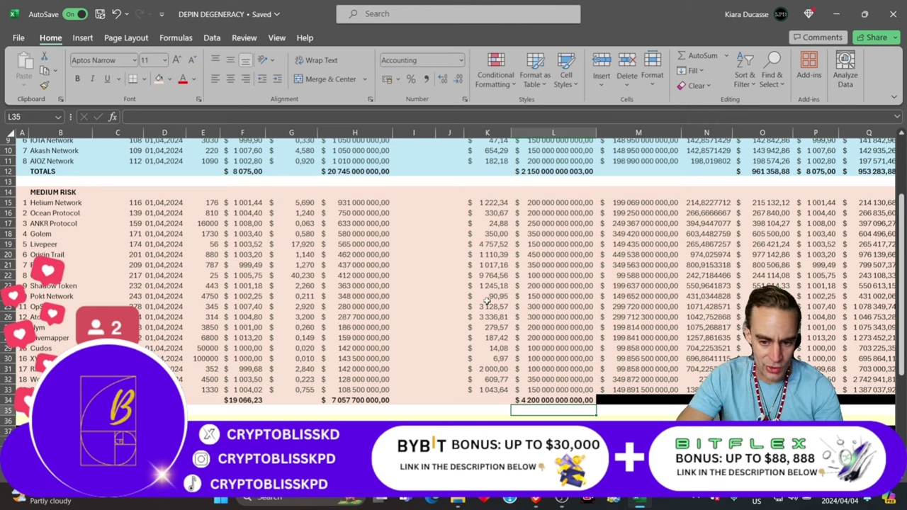
scroll(487, 300, down, 1)
scroll(547, 192, up, 2)
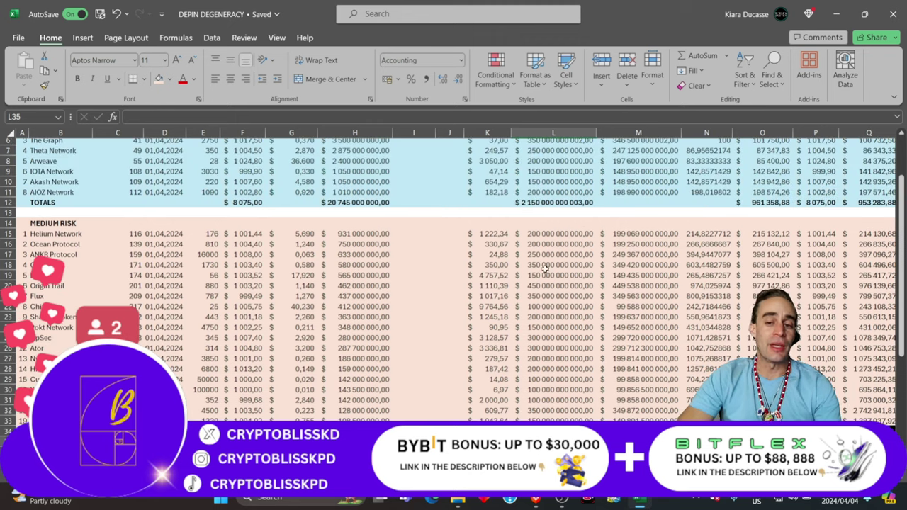
scroll(546, 275, down, 1)
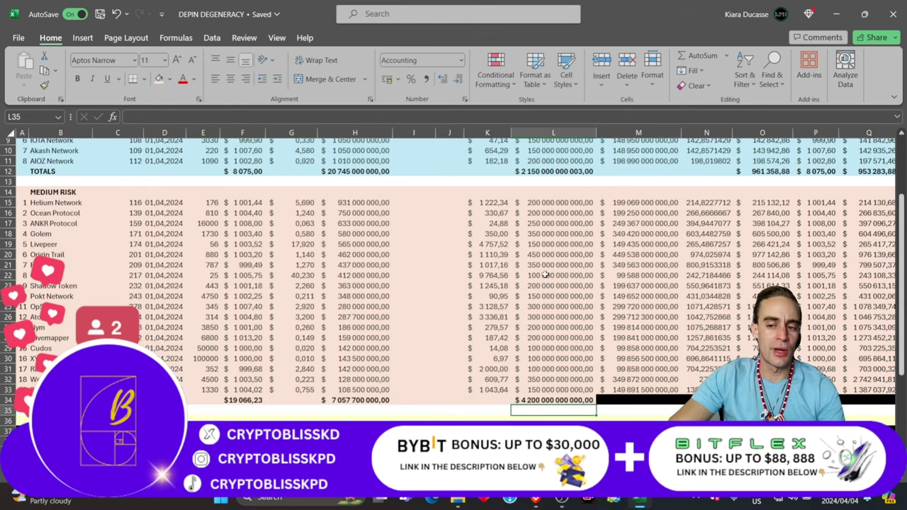
Step: Inspect the Gains, Total, Initial and Profits columns of the portfolio
scroll(456, 280, right, 1)
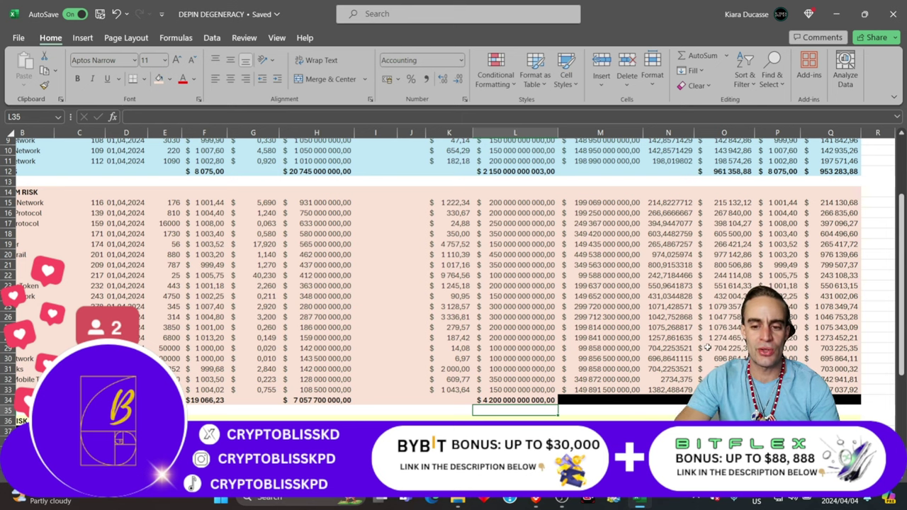
click(581, 401)
scroll(625, 365, up, 3)
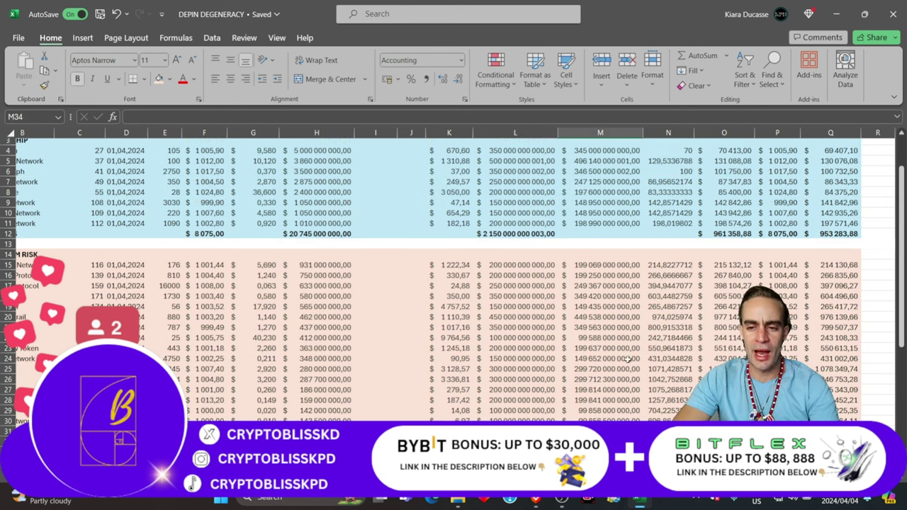
click(677, 132)
drag(677, 132, 707, 132)
click(721, 132)
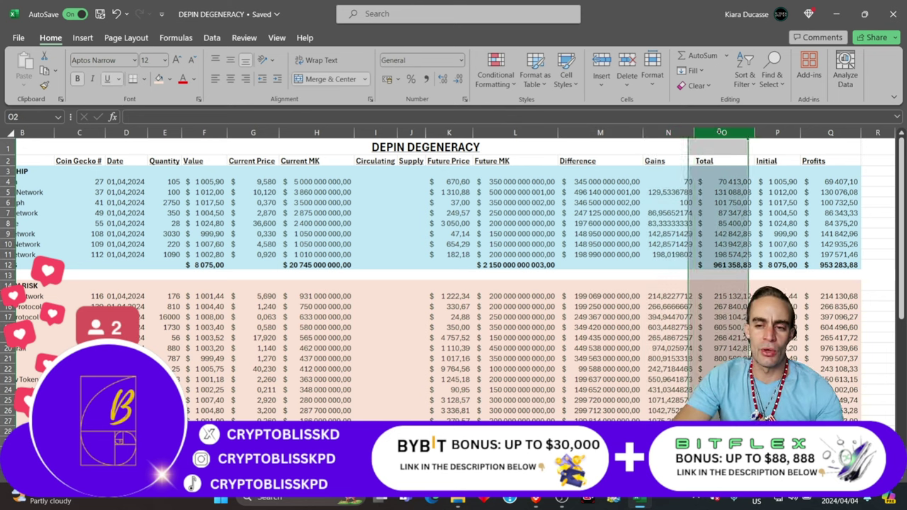
click(783, 132)
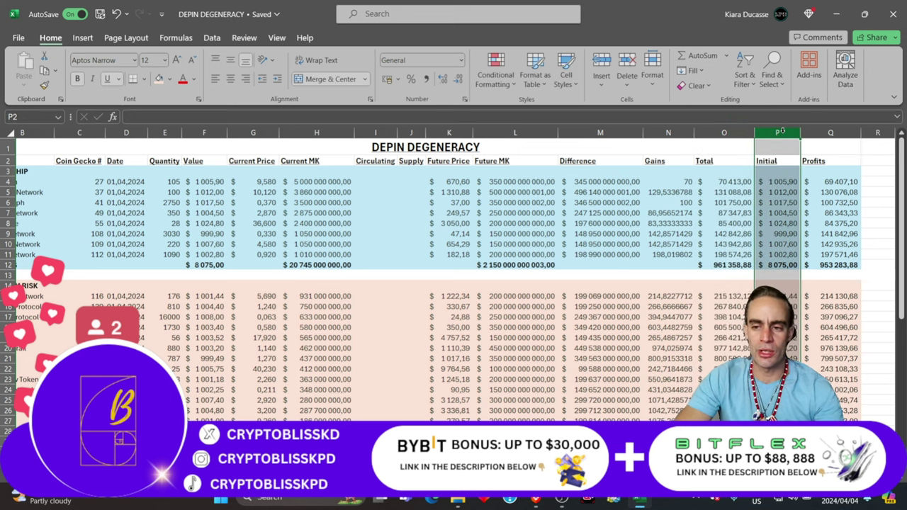
click(826, 132)
Step: Fill cells M34 and N34 of the Medium Risk totals row with light orange
scroll(607, 240, down, 5)
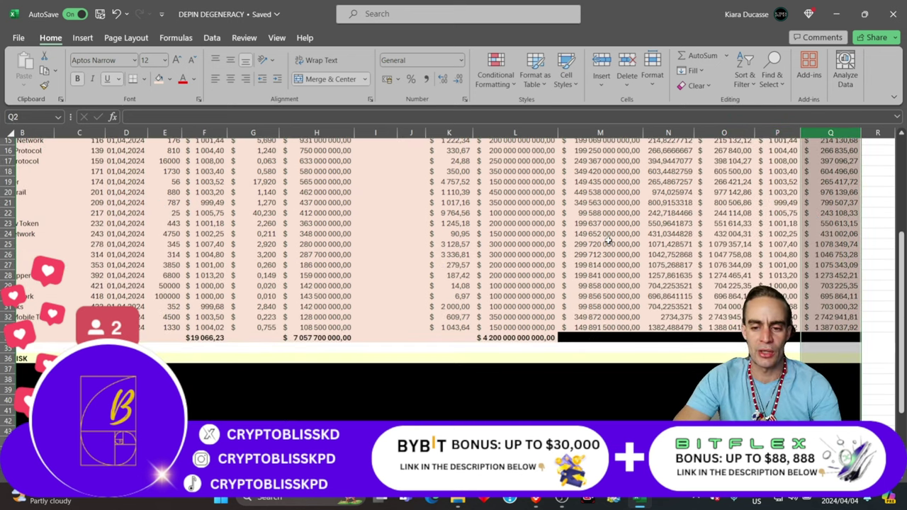
scroll(582, 339, up, 1)
click(581, 368)
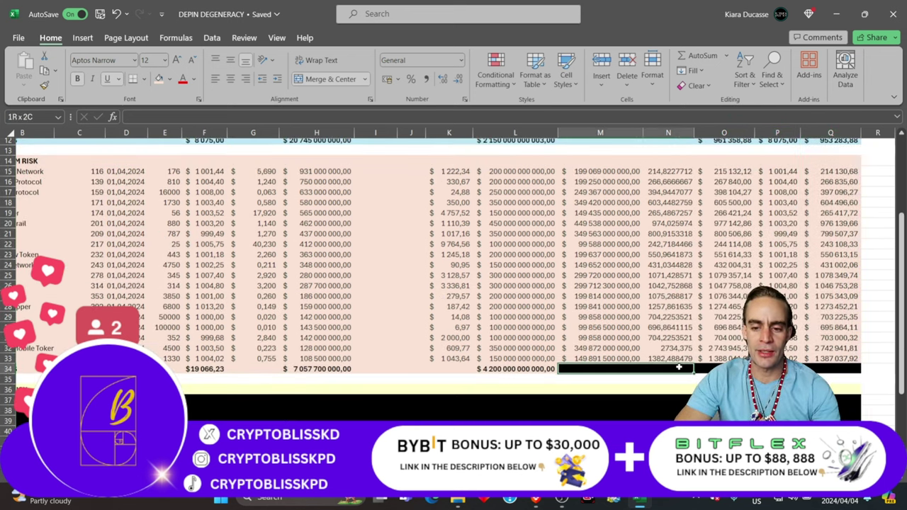
click(158, 79)
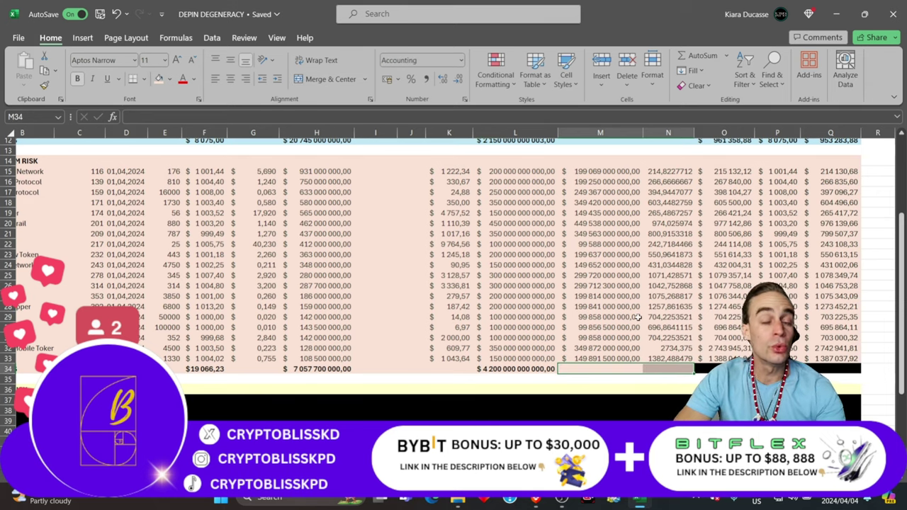
Step: Fill the Medium Risk Total and Initial sums in O34 and P34 with light orange, and check the Value total in F34
key(Right)
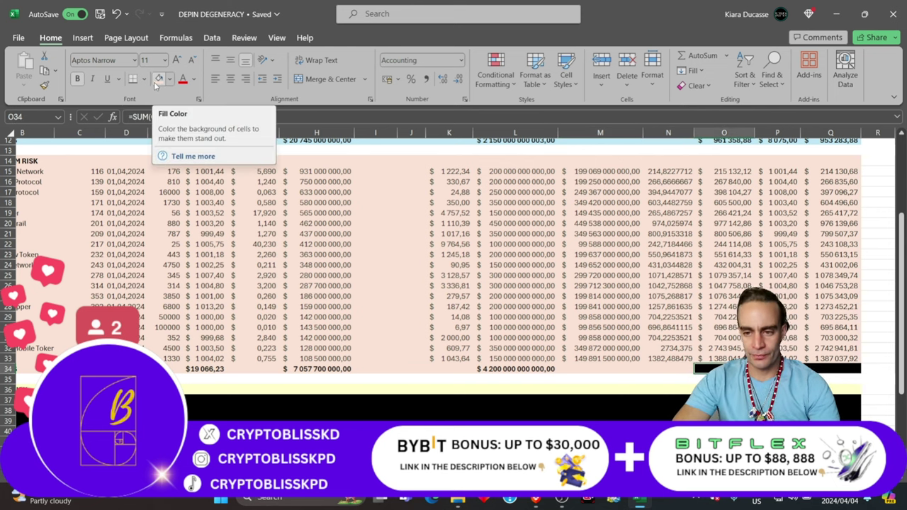
scroll(669, 293, up, 4)
scroll(668, 294, down, 3)
scroll(669, 293, down, 1)
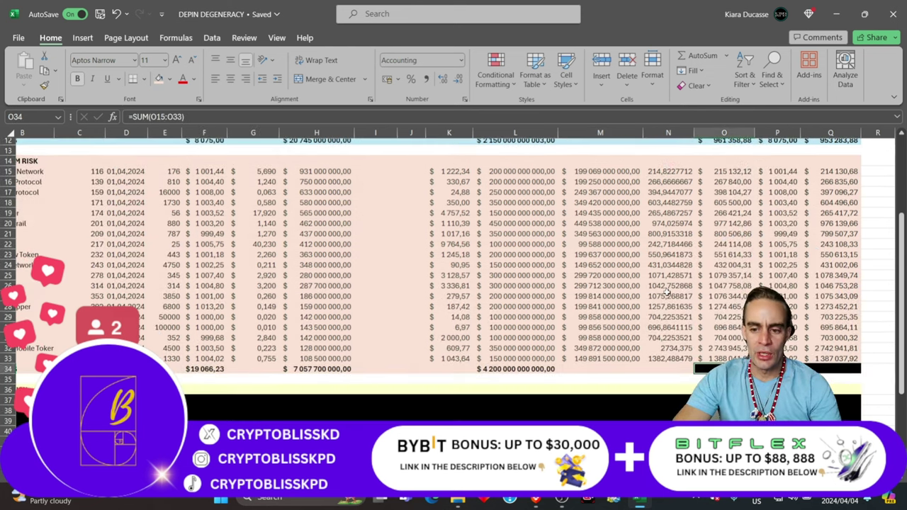
scroll(467, 186, up, 3)
scroll(468, 185, down, 3)
click(778, 368)
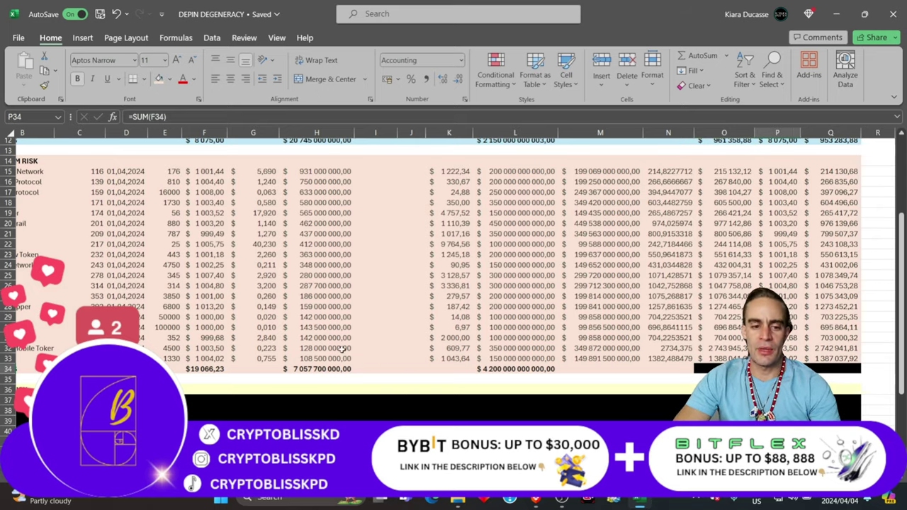
click(219, 368)
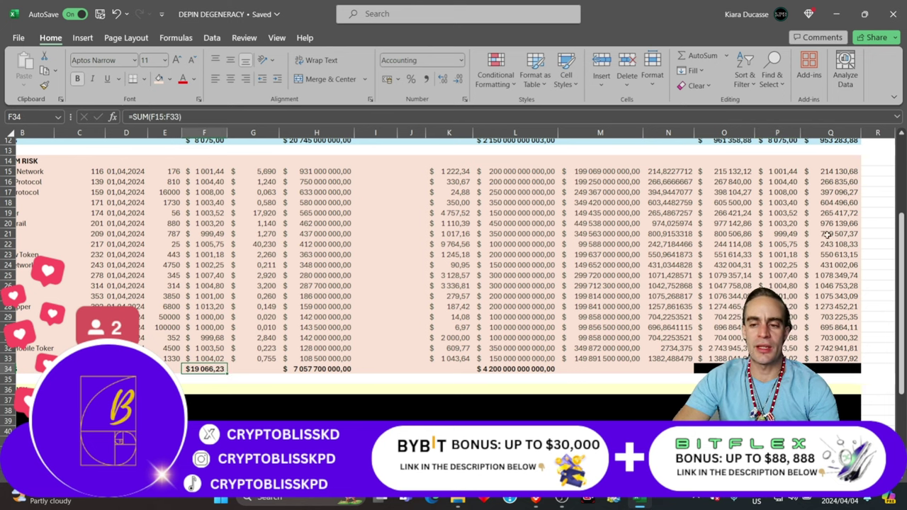
click(724, 368)
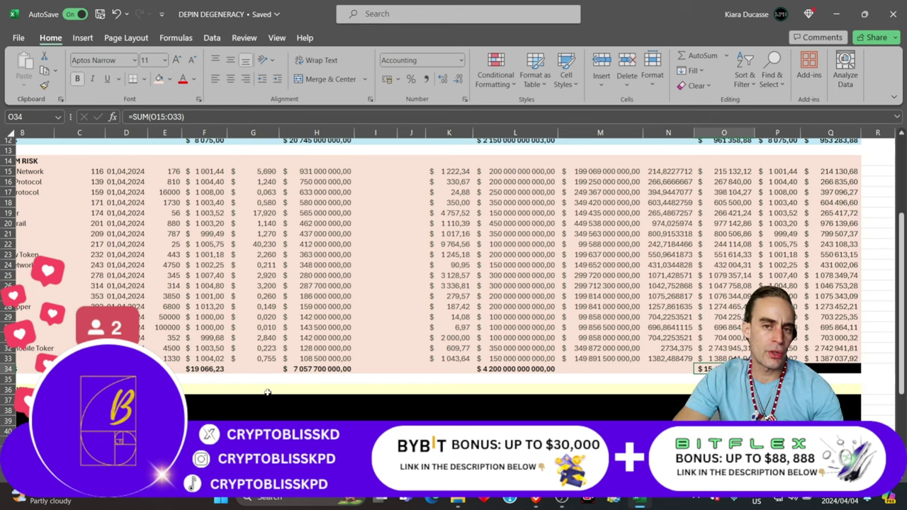
Step: Review the Medium Risk coins and totals, and fill the Profits total in Q34 with light orange
scroll(454, 255, down, 3)
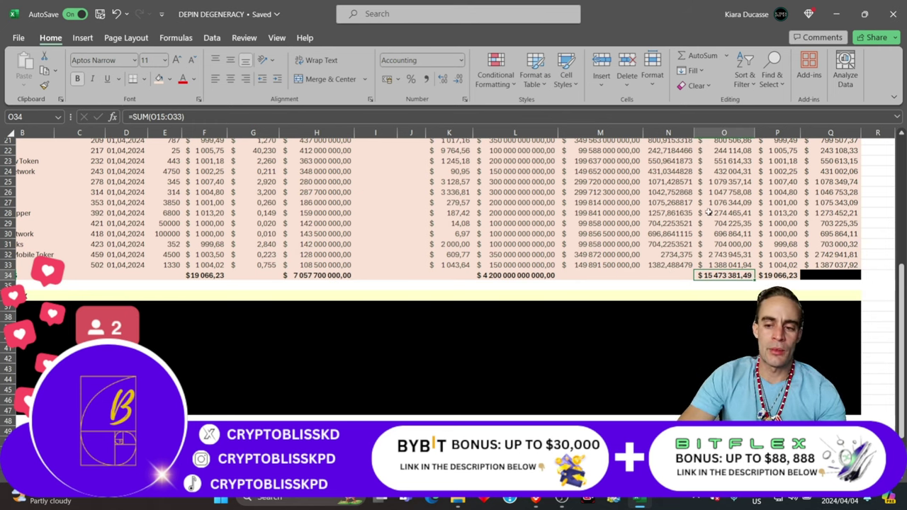
scroll(240, 253, up, 1)
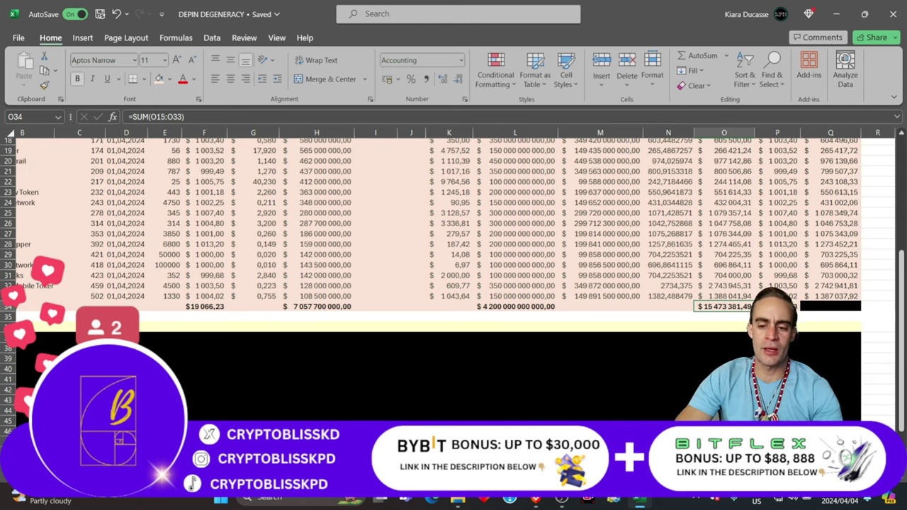
scroll(453, 220, left, 1)
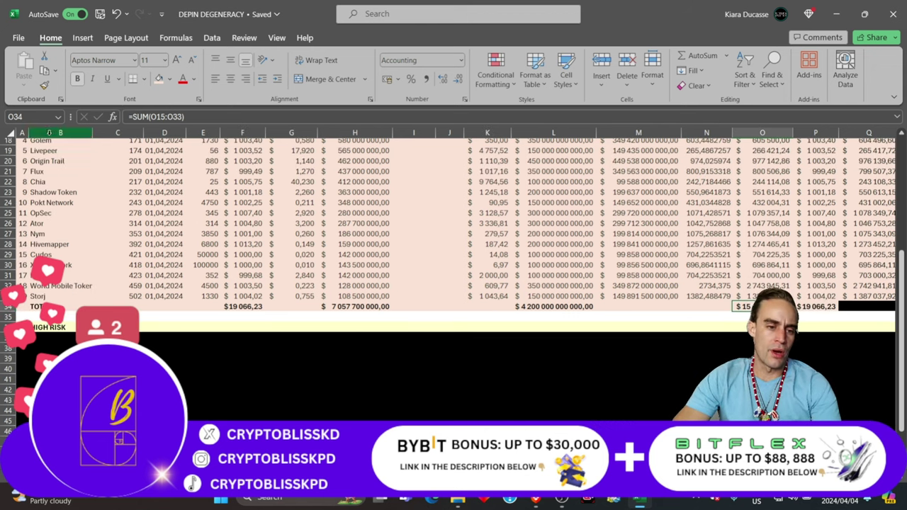
scroll(50, 171, up, 2)
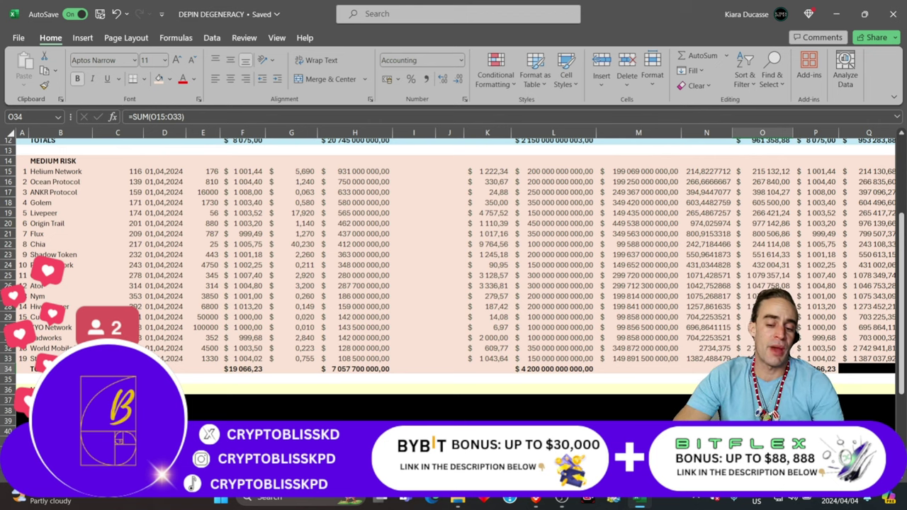
scroll(453, 284, right, 1)
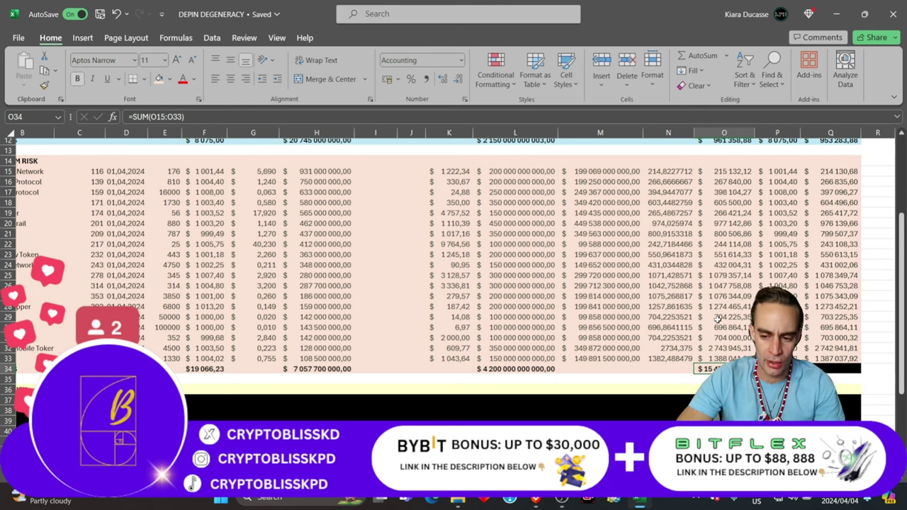
click(827, 373)
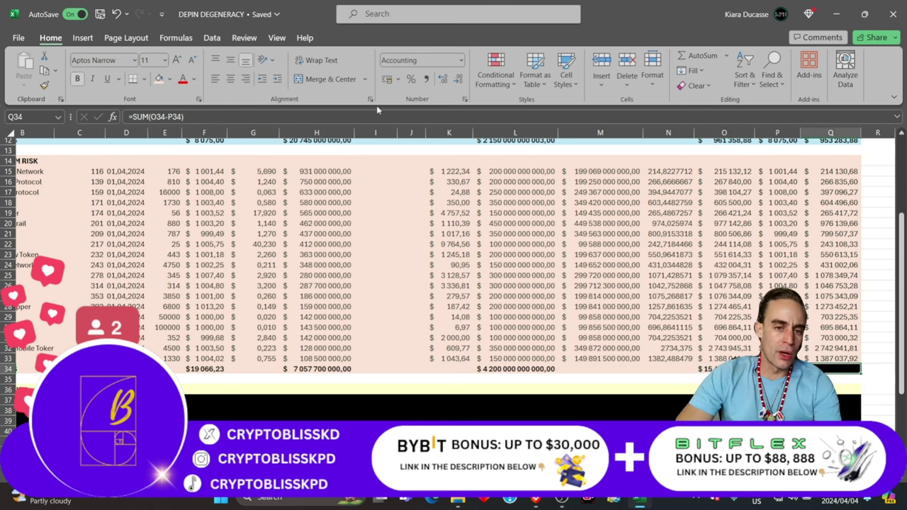
click(160, 83)
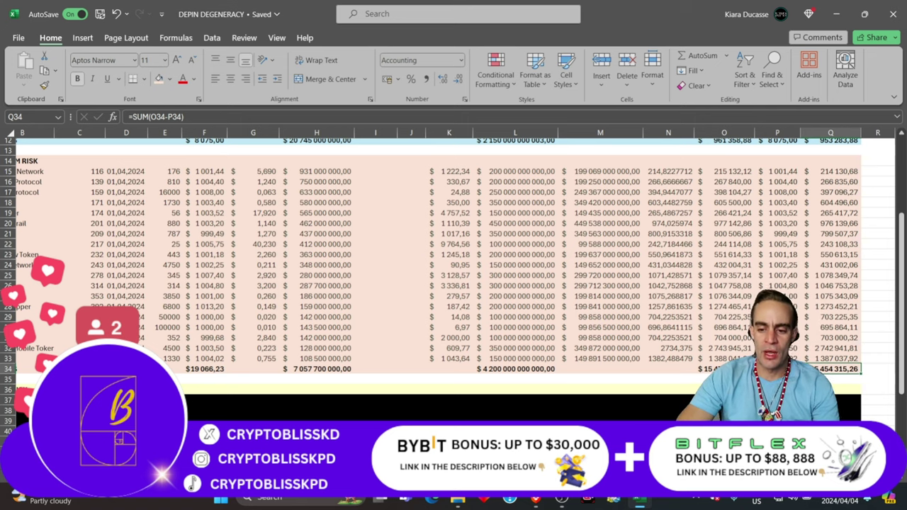
Step: Review the Blue Chip and Medium Risk coins and their totals rows, down to the still hidden High Risk section
scroll(891, 190, up, 1)
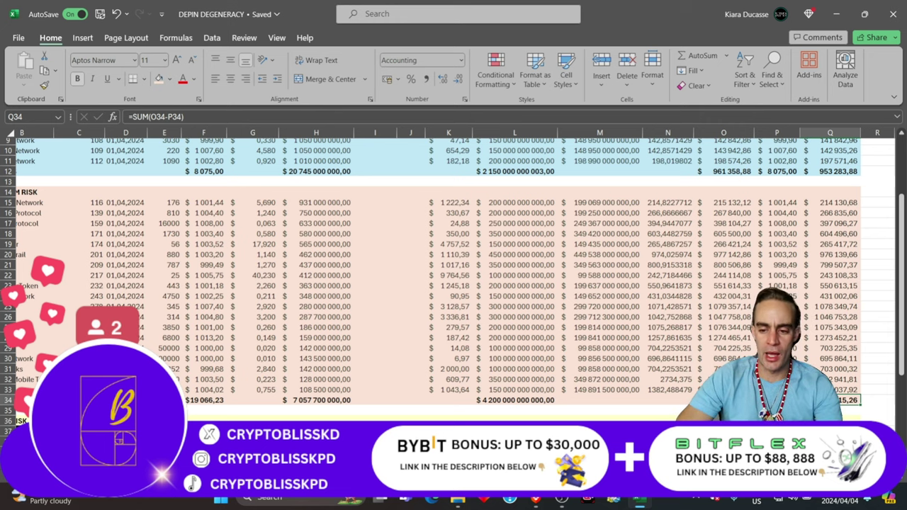
scroll(454, 277, left, 1)
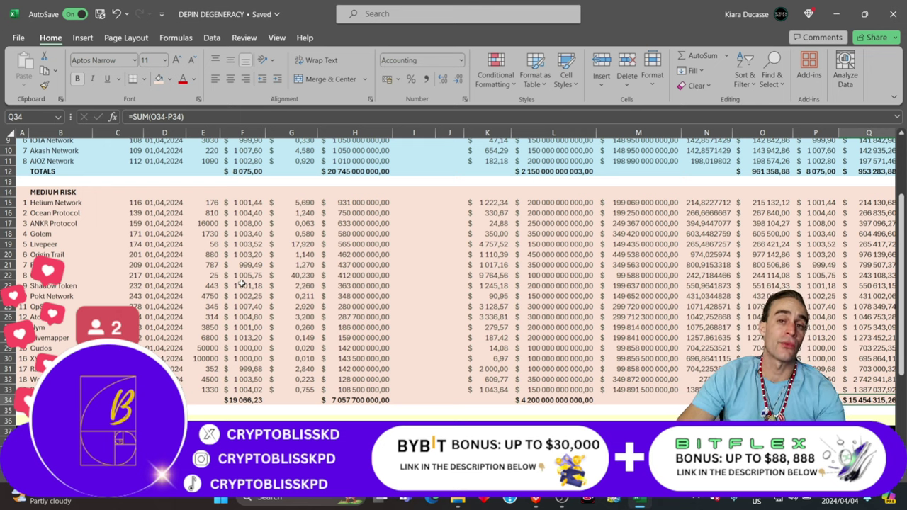
scroll(242, 284, up, 3)
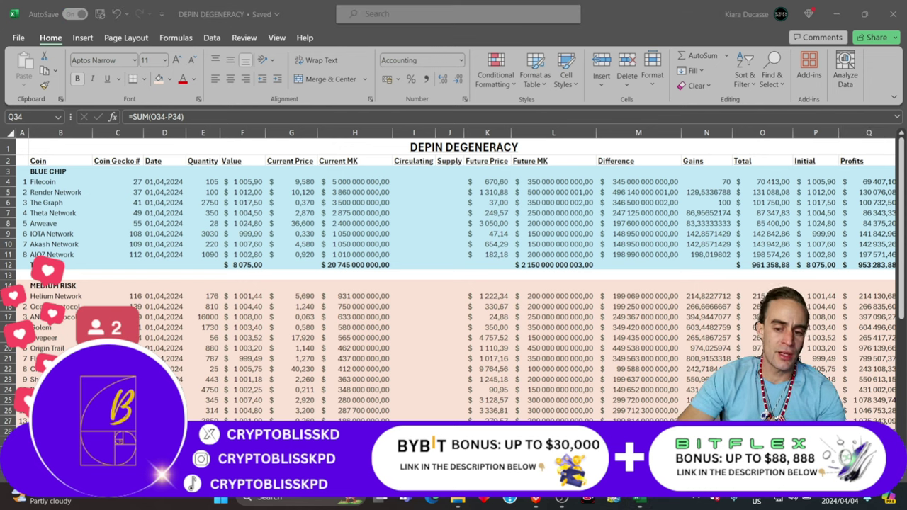
scroll(497, 354, down, 8)
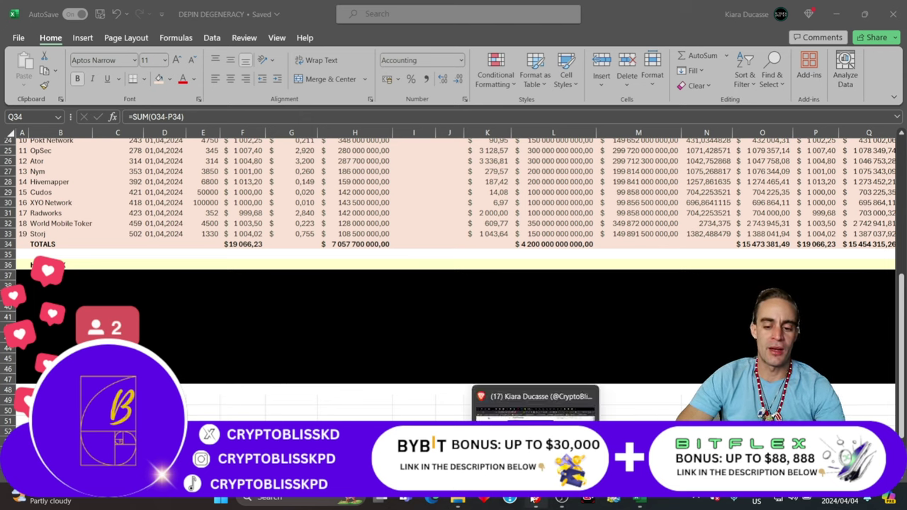
Step: Switch to the Brave browser and look through the latest videos on the CRYPTO BLISS YouTube channel
click(536, 500)
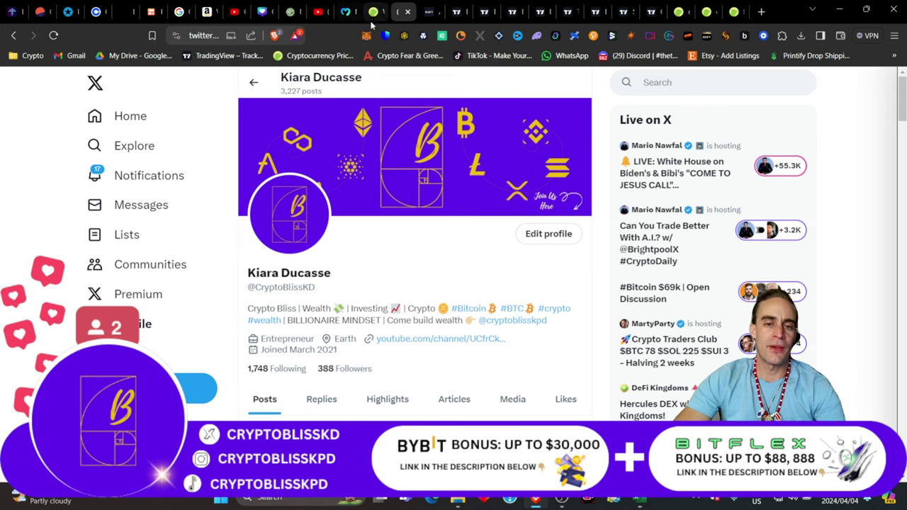
click(316, 19)
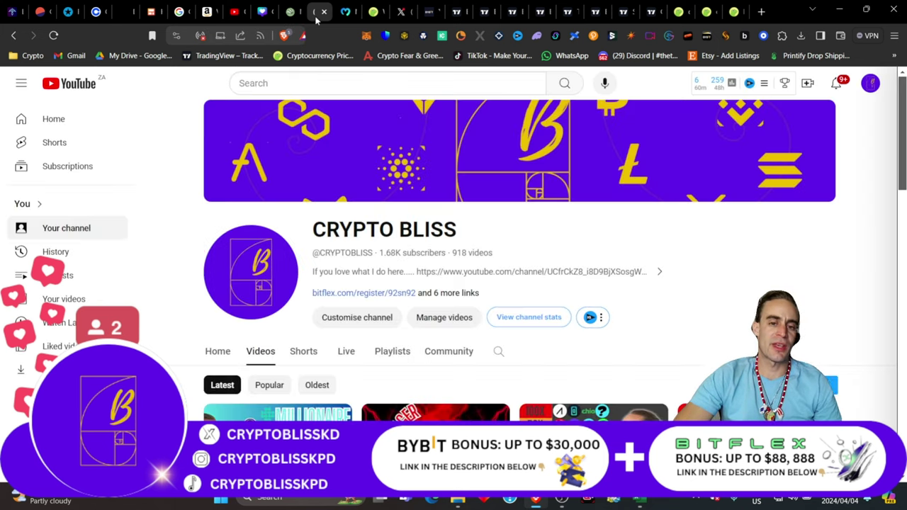
scroll(359, 209, down, 3)
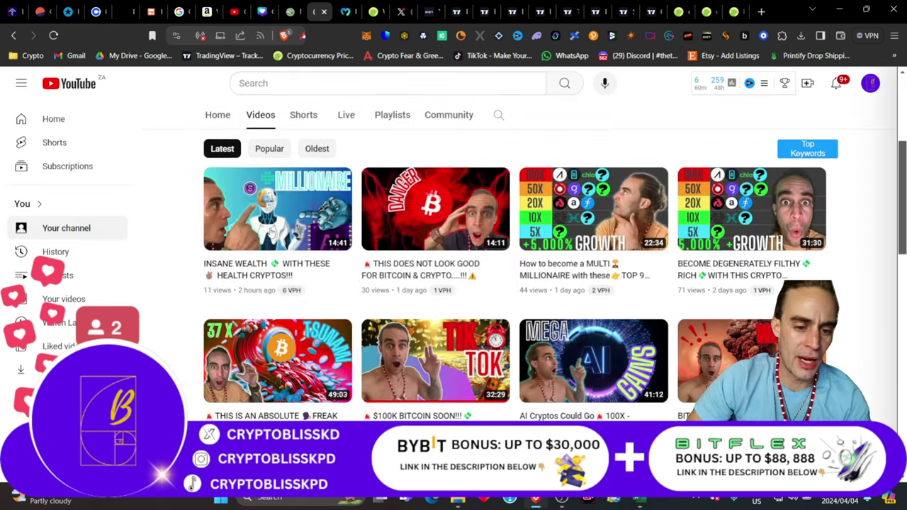